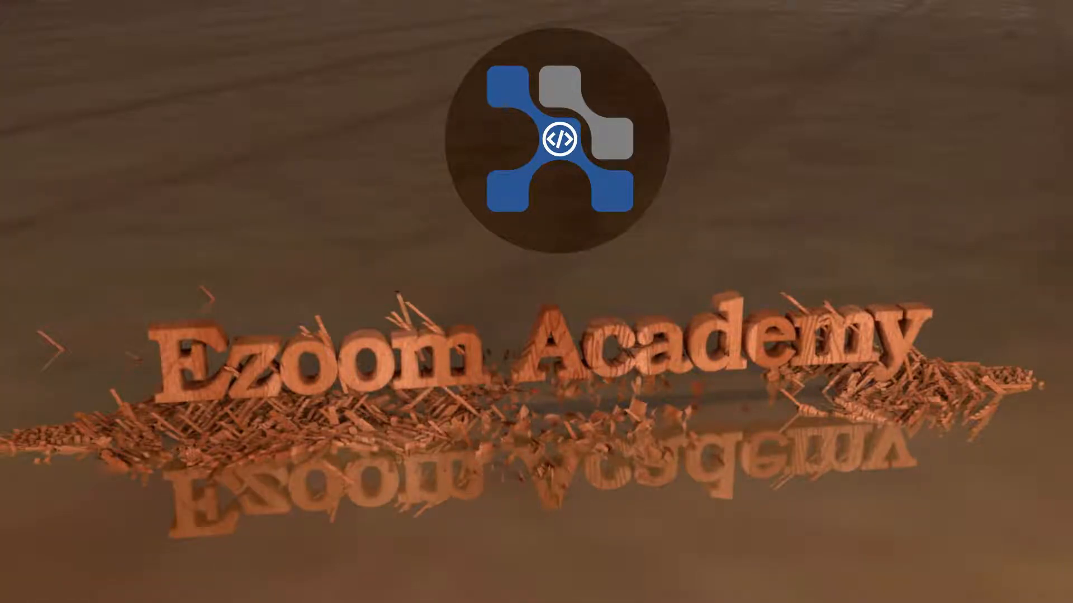
- Open Computer Management for This PC and display Disk Management
{"action": "right_click", "coordinate": [63, 94]}
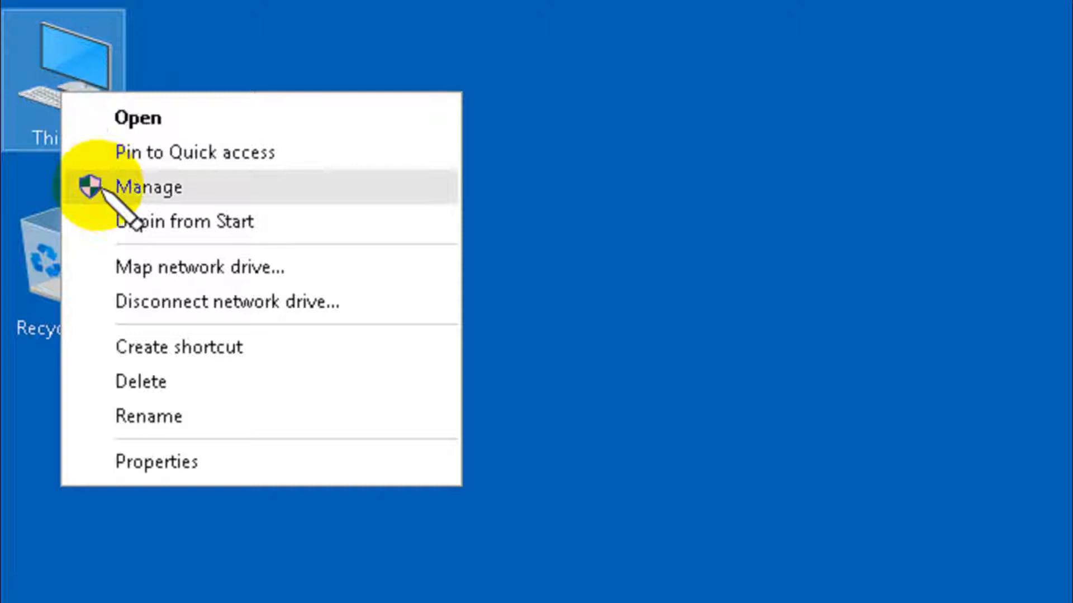
{"action": "left_click", "coordinate": [225, 186]}
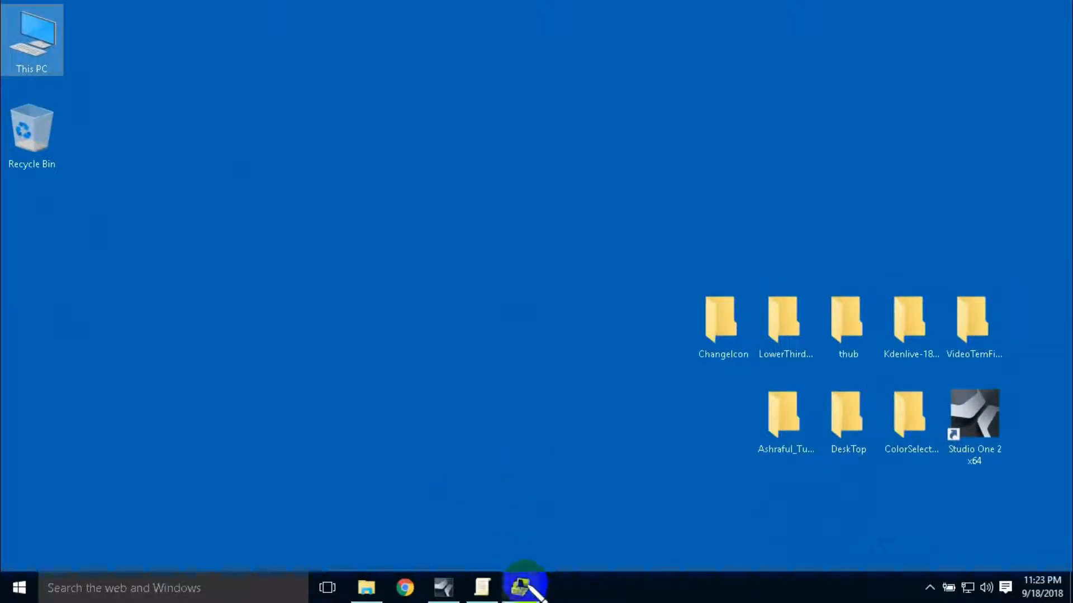
{"action": "left_click", "coordinate": [520, 587]}
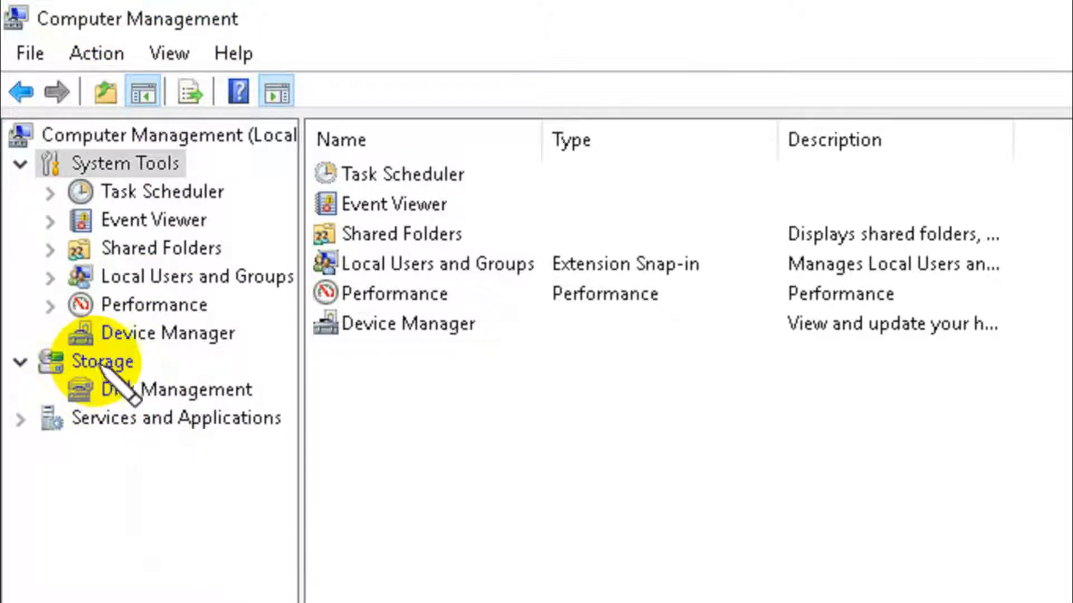
{"action": "left_click", "coordinate": [160, 389]}
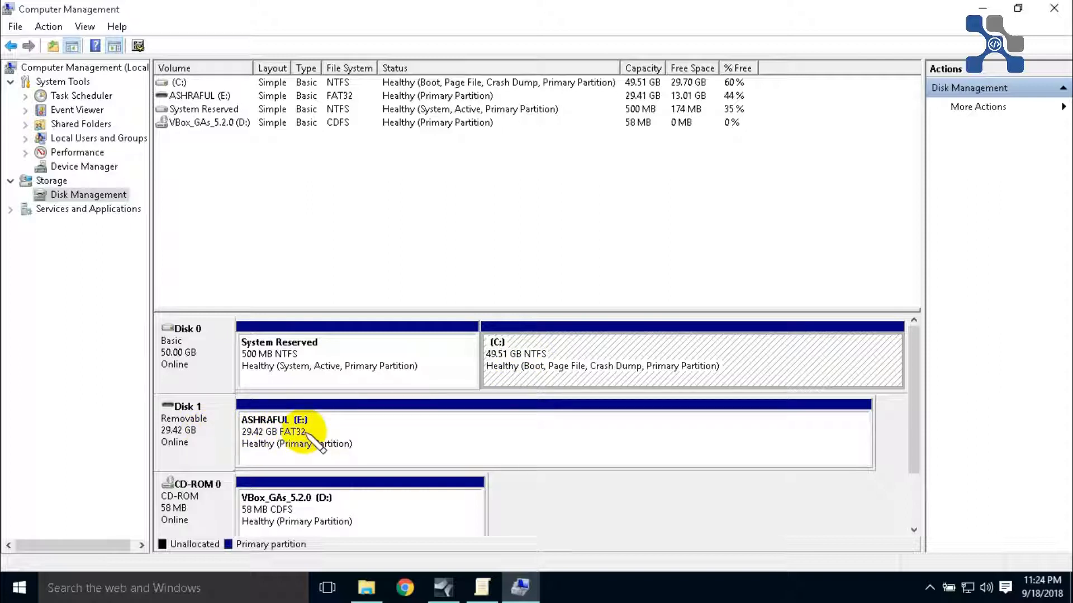
- Compare the C: partition in Disk Management with Local Disk (C:) in File Explorer, then minimize File Explorer
{"action": "left_click", "coordinate": [542, 366]}
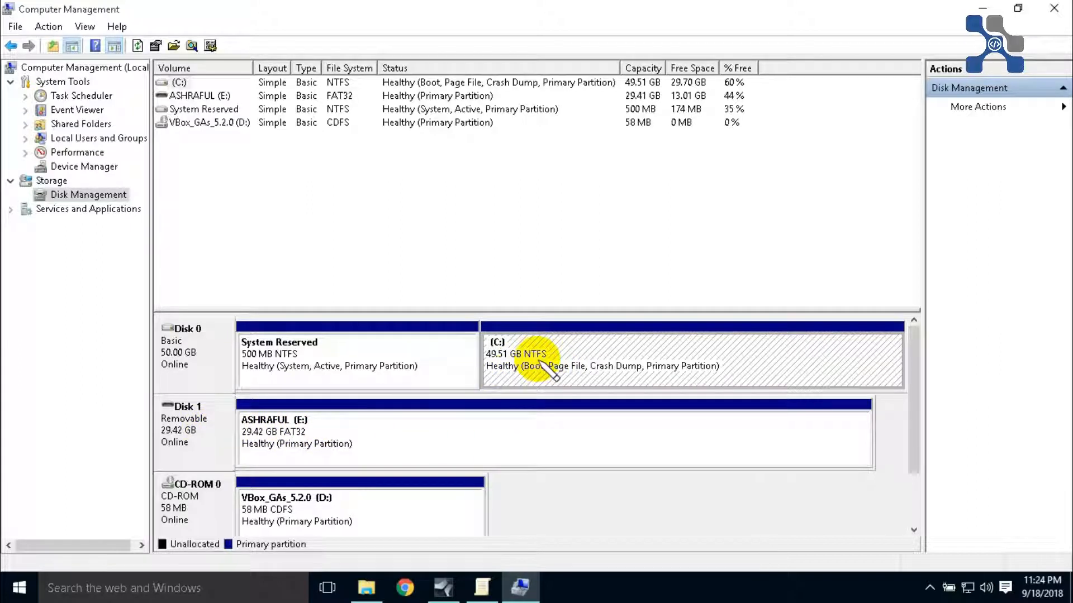
{"action": "left_click", "coordinate": [365, 586]}
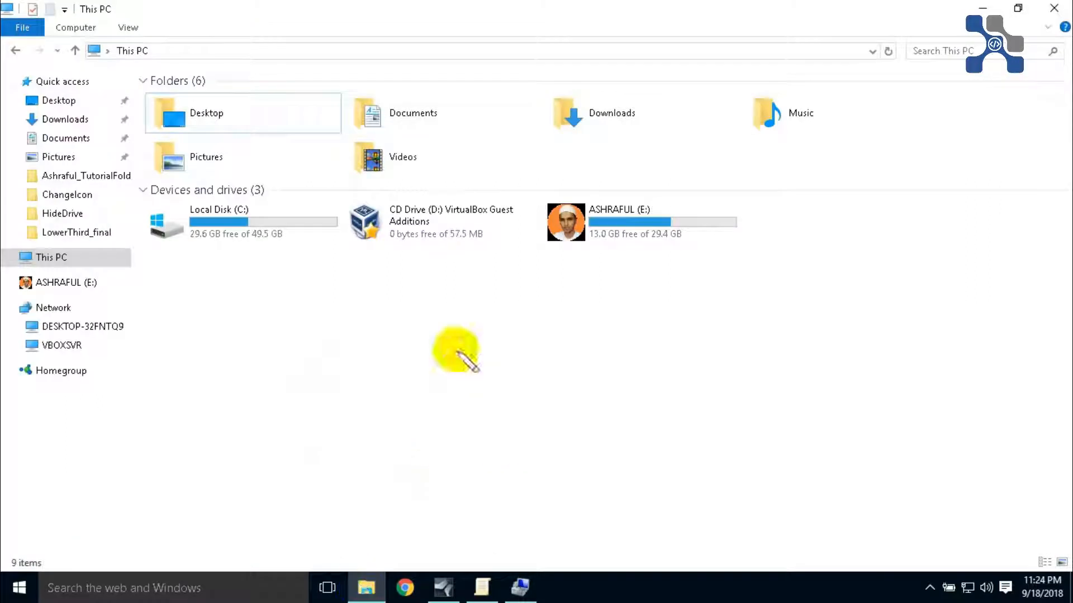
{"action": "left_click", "coordinate": [290, 211]}
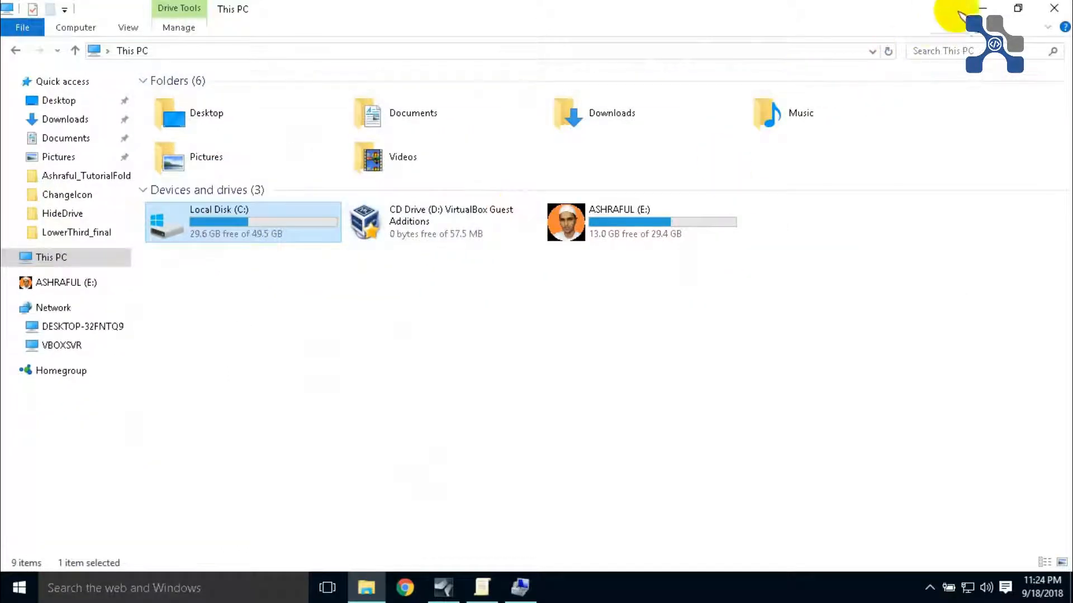
{"action": "left_click", "coordinate": [978, 9]}
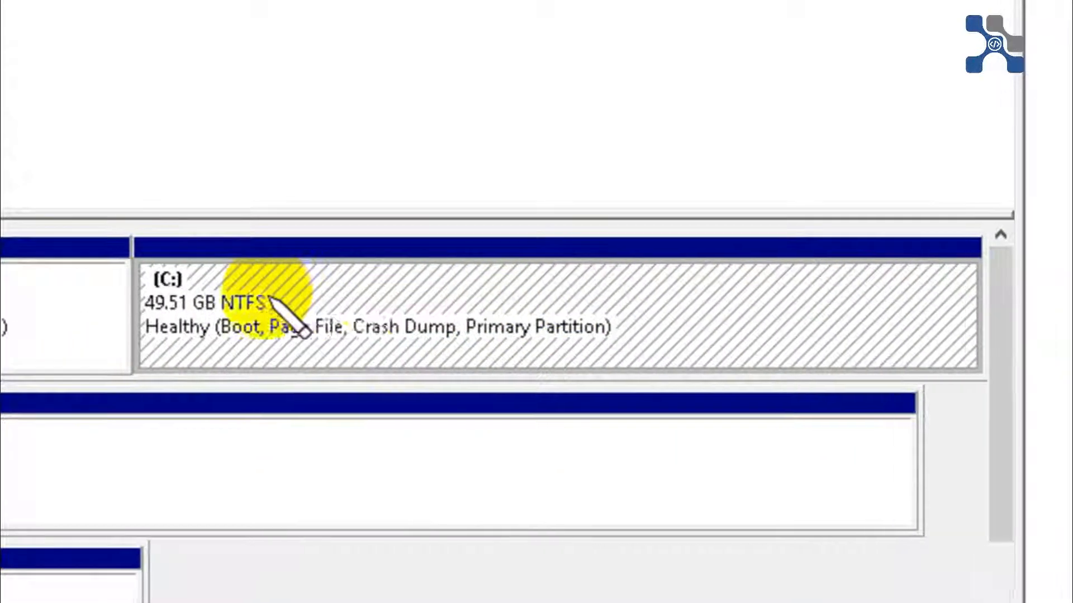
- Start the Shrink Volume operation on the C: partition of Disk 0
{"action": "right_click", "coordinate": [340, 292]}
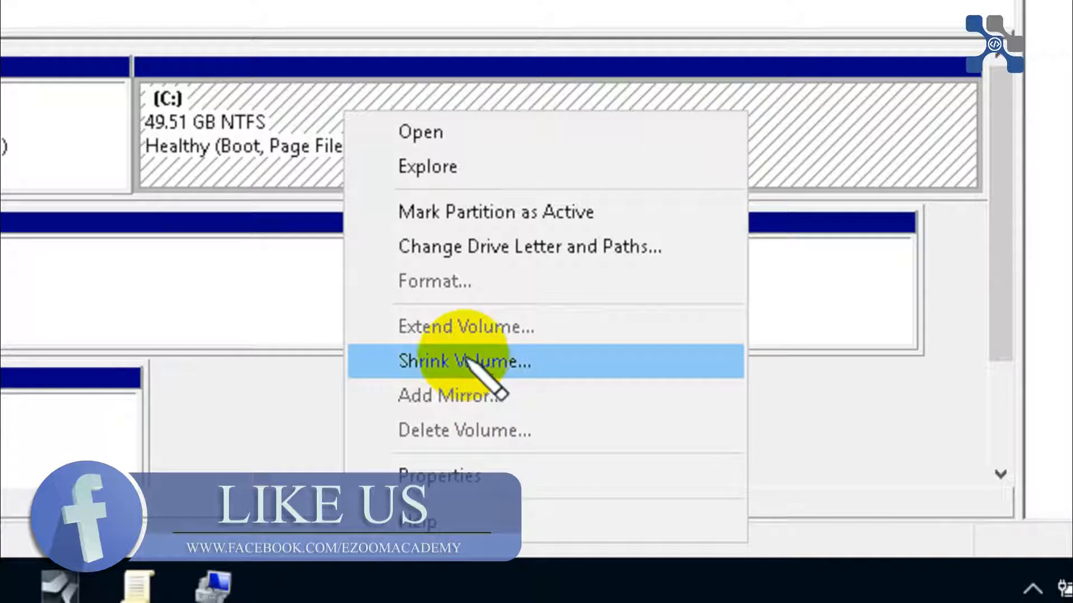
{"action": "left_click", "coordinate": [468, 361]}
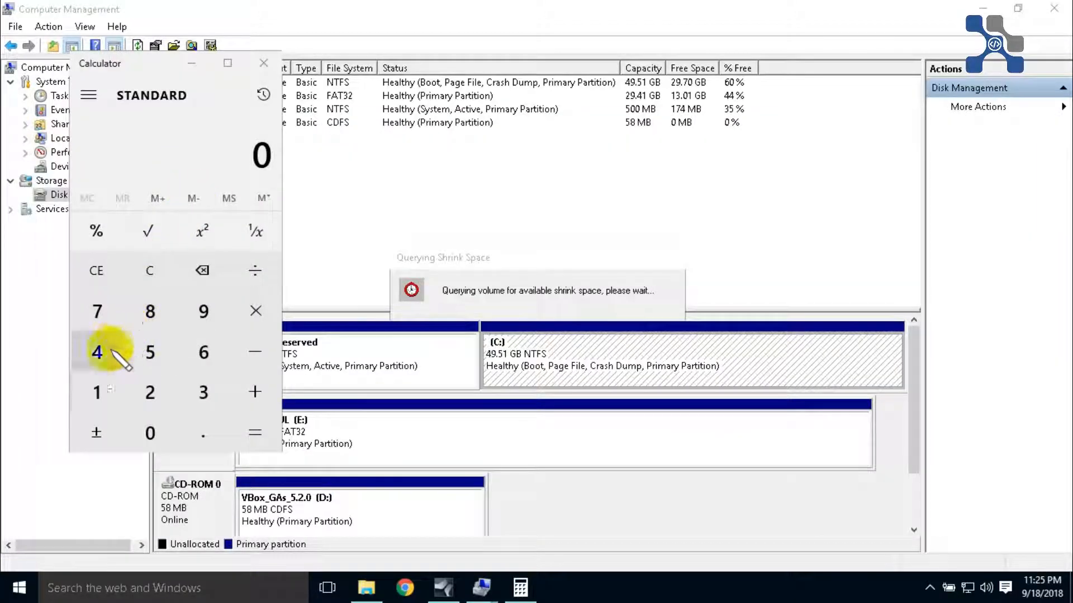
- Switch to Calculator and multiply 10 by 1024 to convert 10 GB to megabytes
{"action": "left_click", "coordinate": [97, 392]}
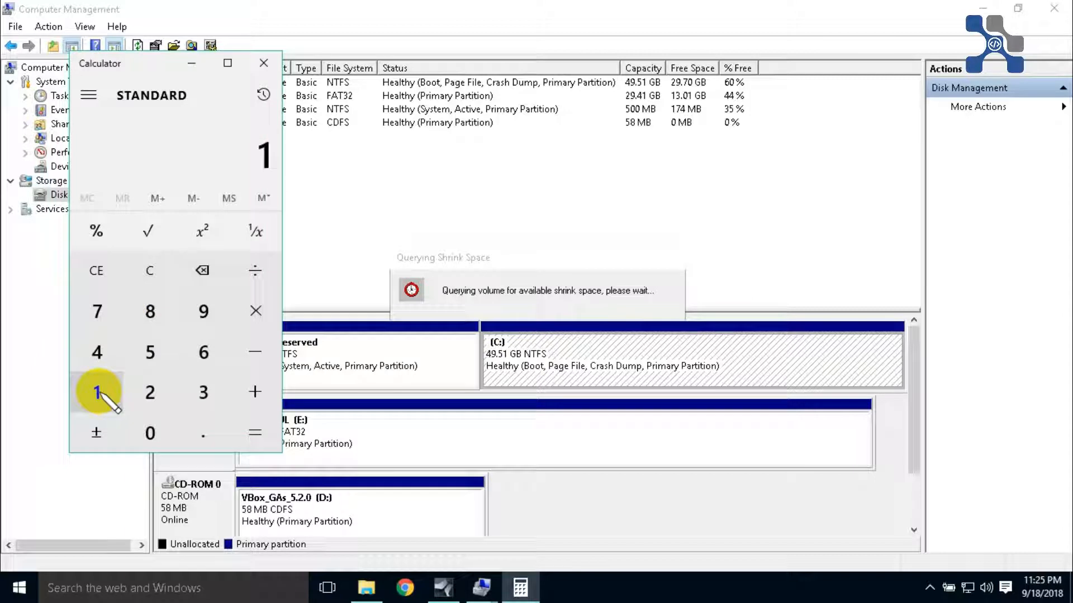
{"action": "left_click", "coordinate": [151, 433]}
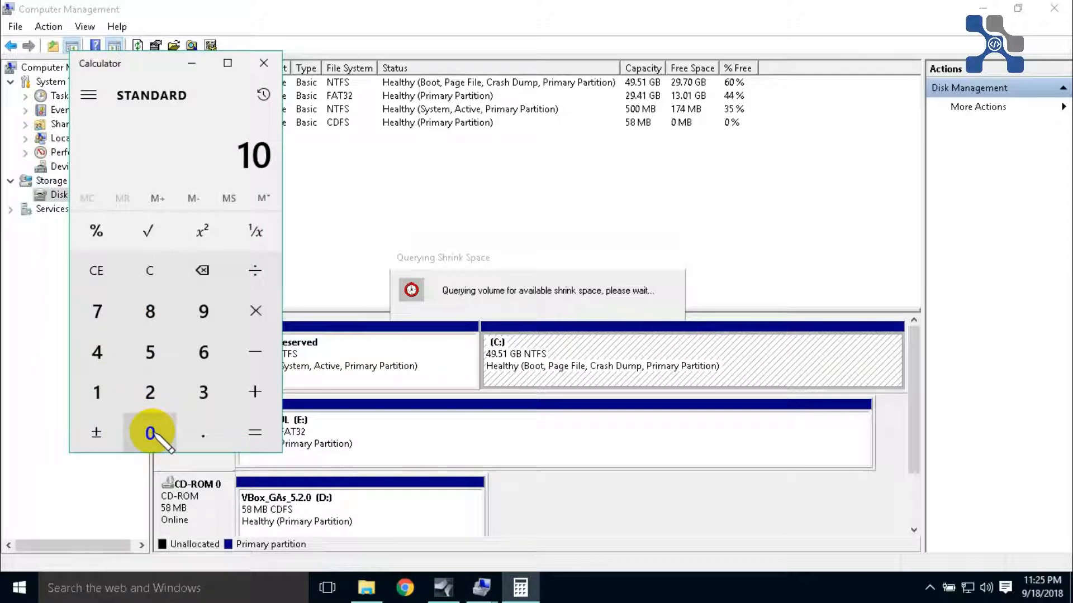
{"action": "left_click", "coordinate": [255, 311]}
{"action": "left_click", "coordinate": [97, 393]}
{"action": "left_click", "coordinate": [147, 432]}
{"action": "left_click", "coordinate": [150, 392]}
{"action": "left_click", "coordinate": [97, 353]}
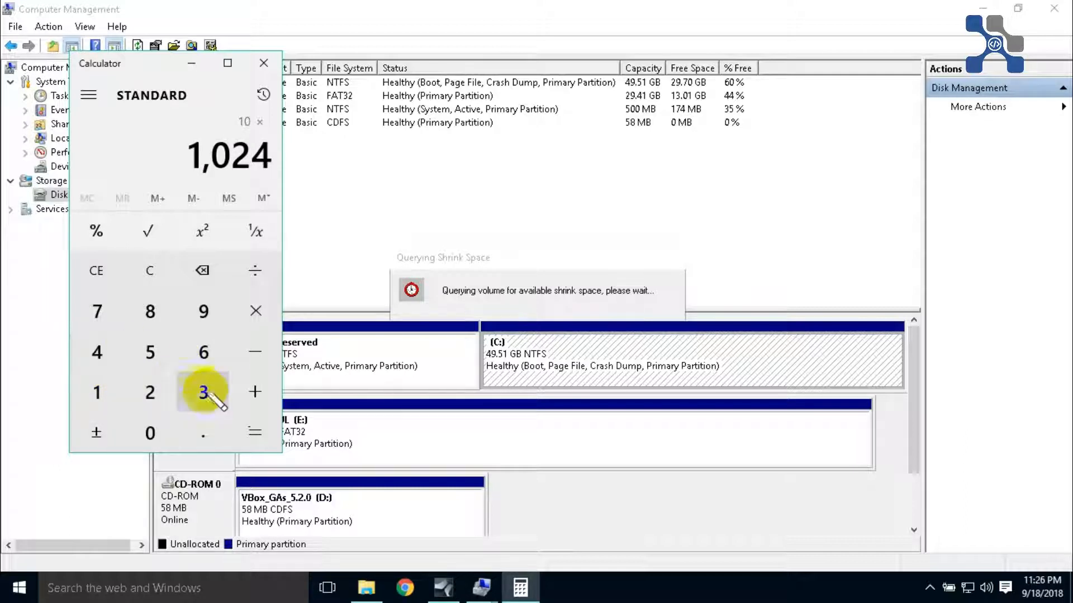
{"action": "left_click", "coordinate": [255, 433]}
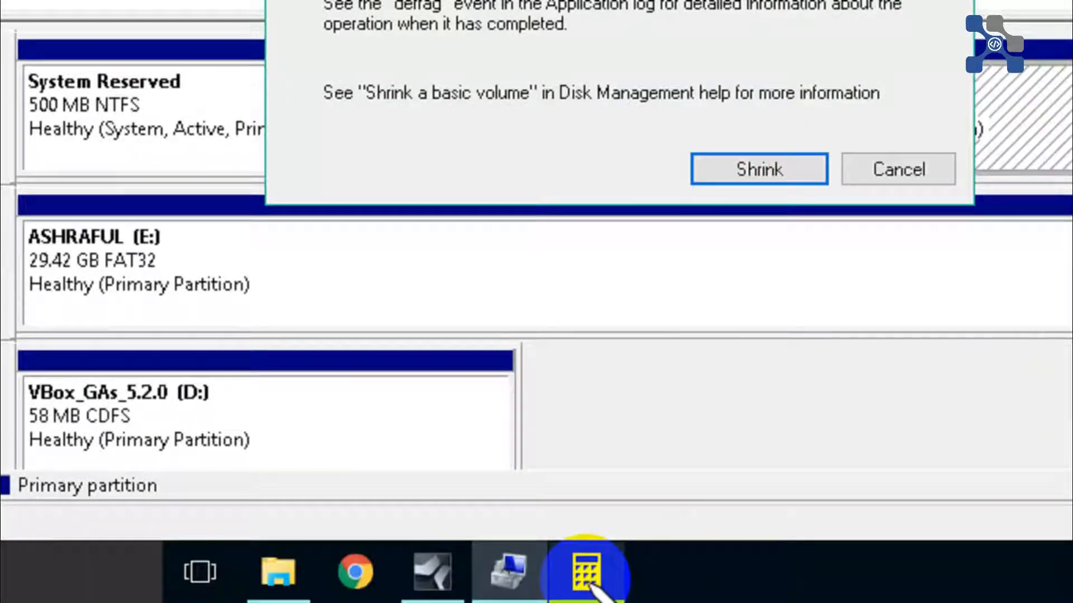
- Set the amount of space to shrink to 10245 MB and shrink the C: volume
{"action": "left_click", "coordinate": [589, 571]}
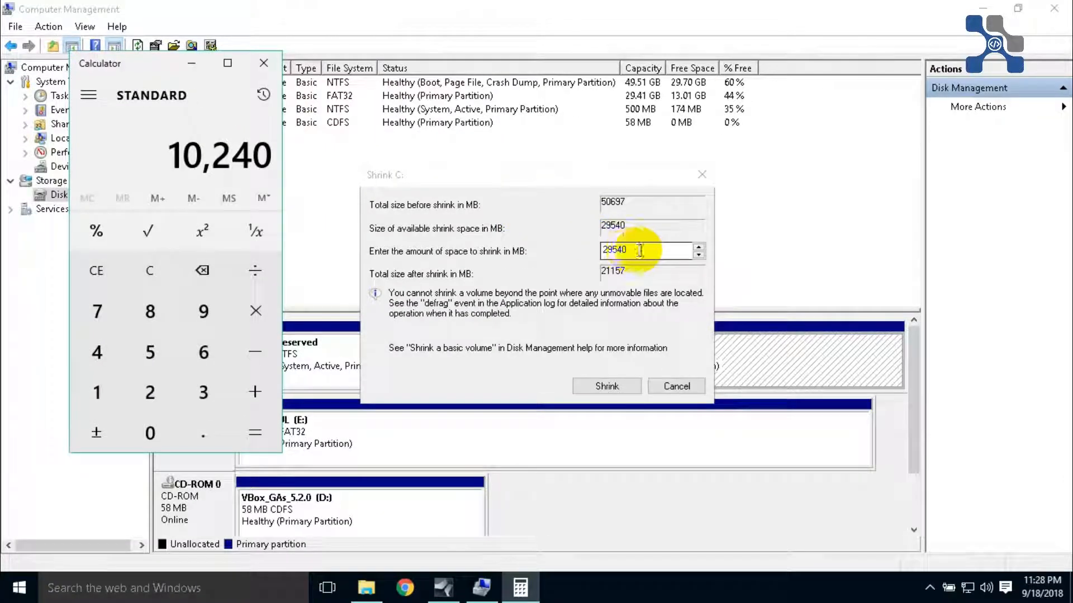
{"action": "left_click", "coordinate": [648, 250]}
{"action": "left_click", "coordinate": [586, 253]}
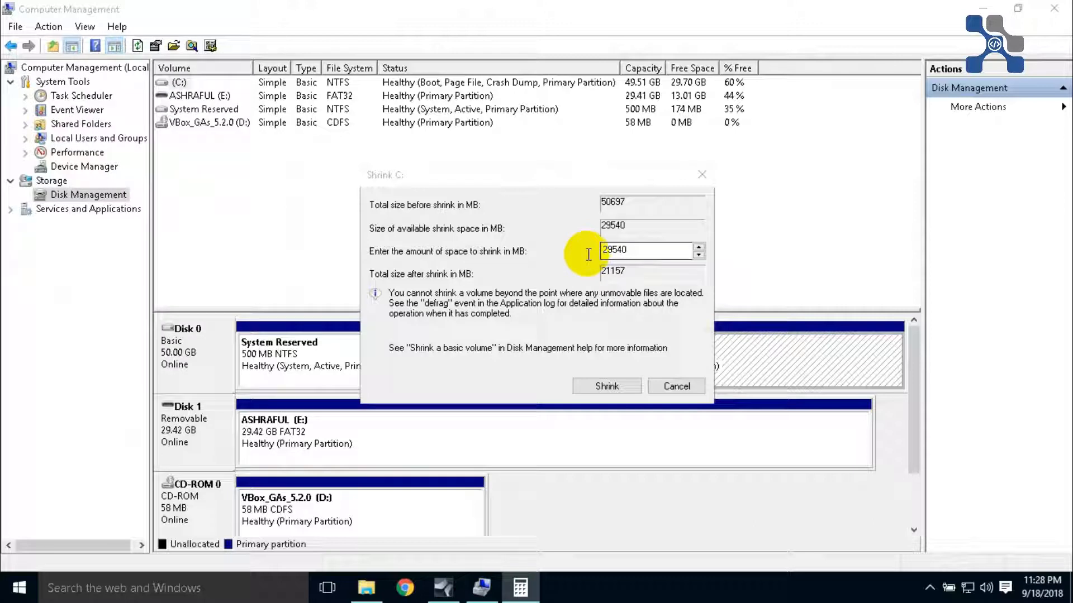
{"action": "double_click", "coordinate": [622, 249]}
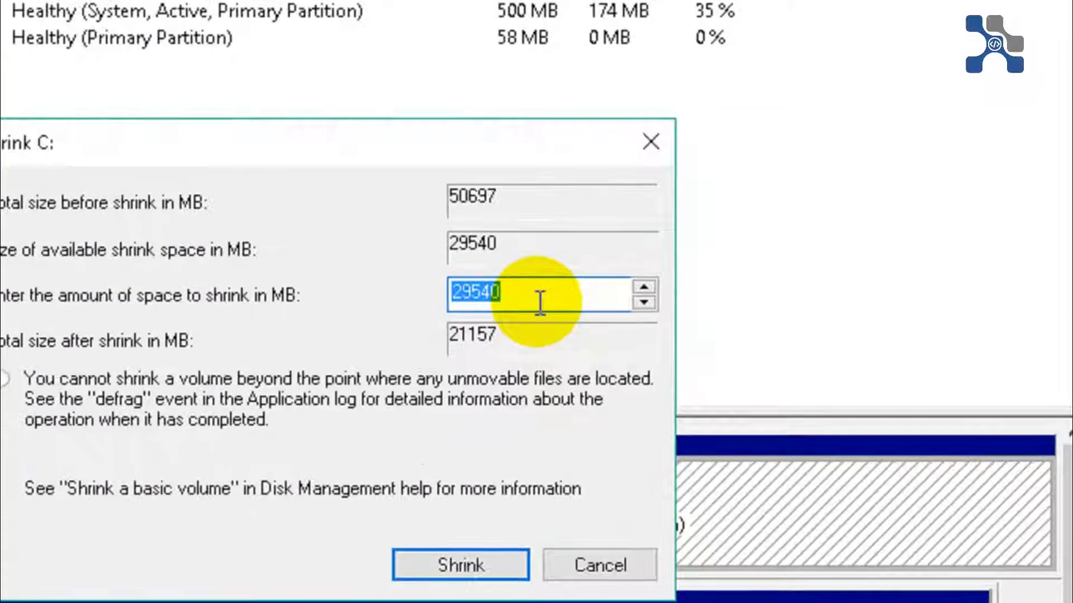
{"action": "type", "text": "10"}
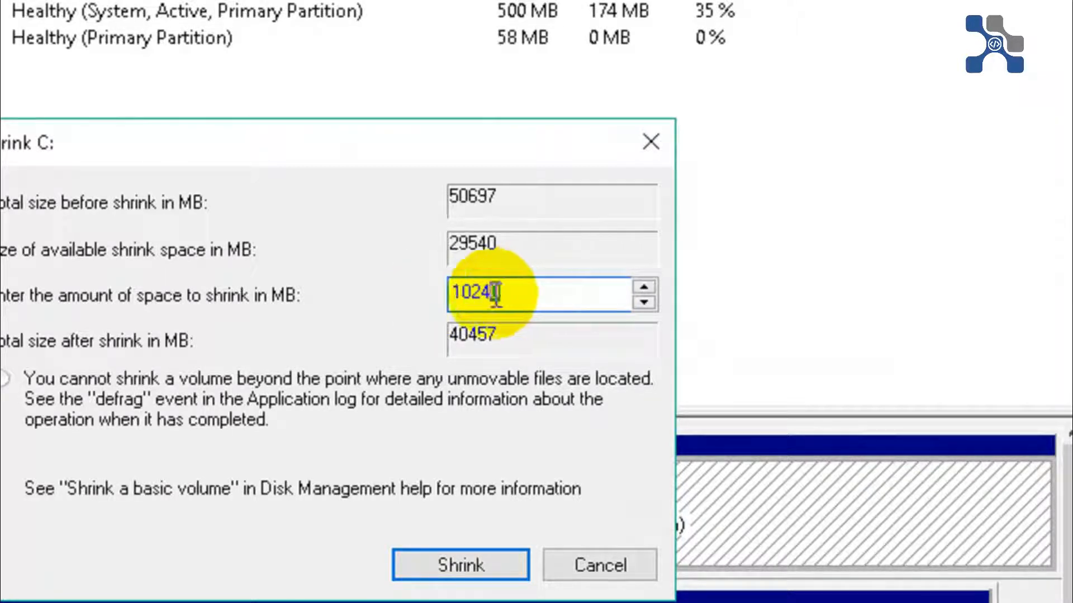
{"action": "left_click_drag", "start_coordinate": [491, 292], "coordinate": [520, 299]}
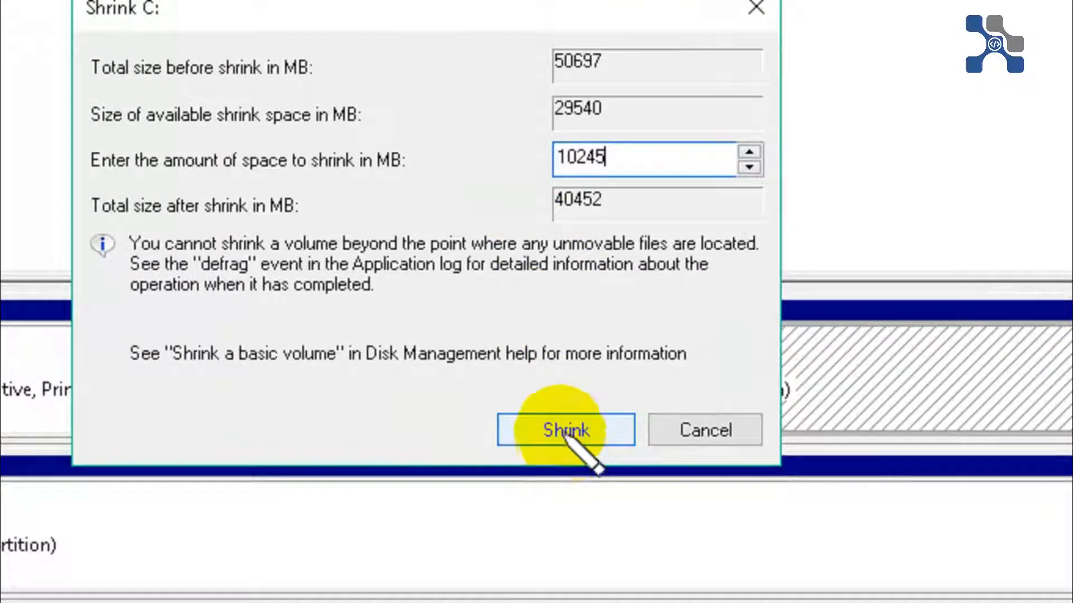
{"action": "left_click", "coordinate": [565, 446]}
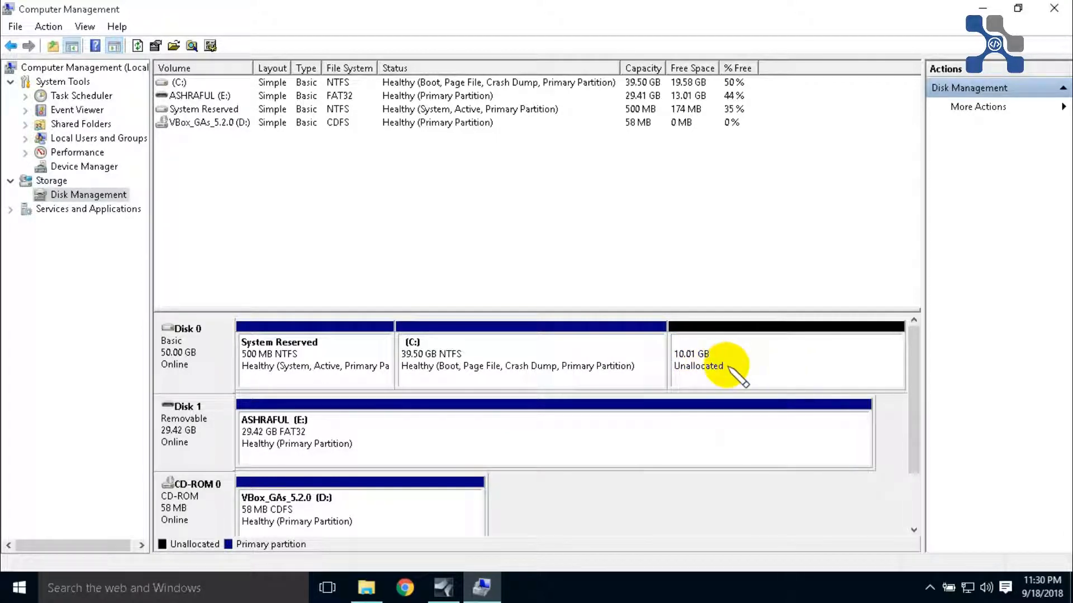
- Switch to File Explorer, check the capacity and free space of Local Disk (C:) under This PC, and refresh the view
{"action": "left_click", "coordinate": [366, 587]}
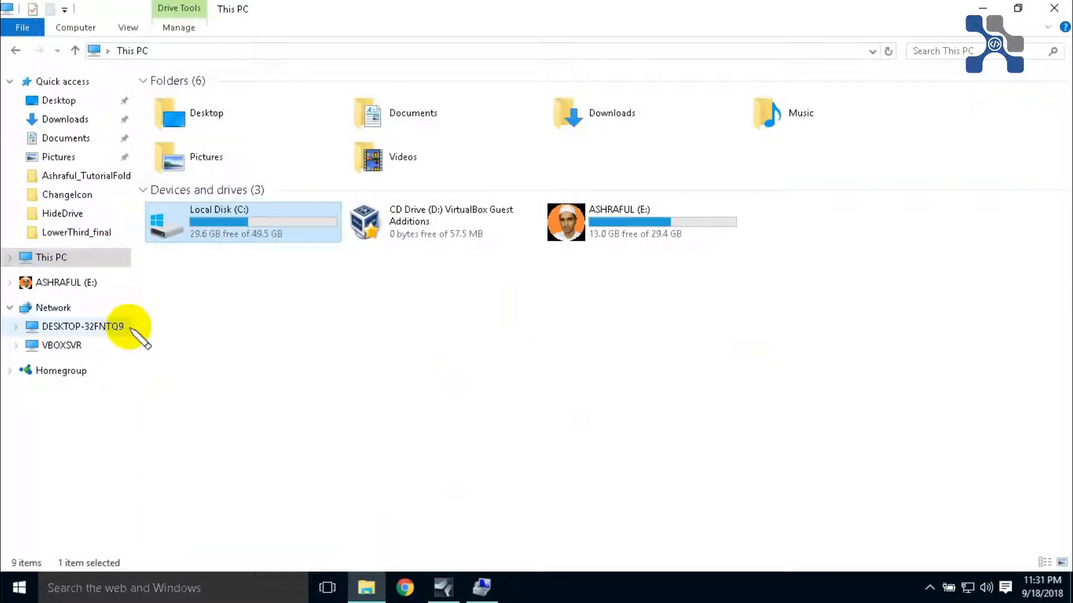
{"action": "left_click", "coordinate": [50, 257]}
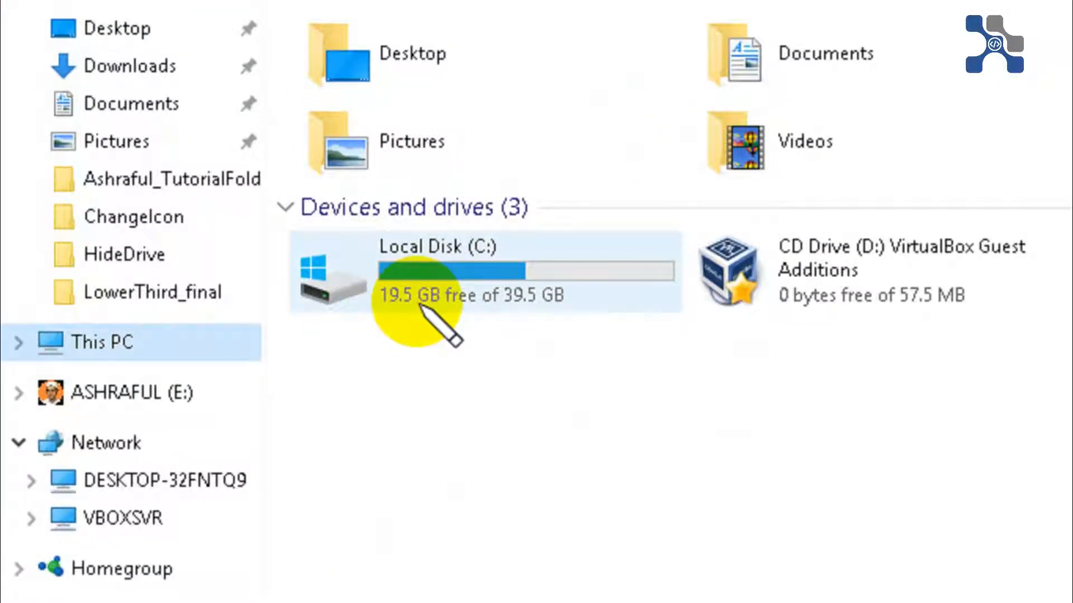
{"action": "mouse_move", "coordinate": [438, 309]}
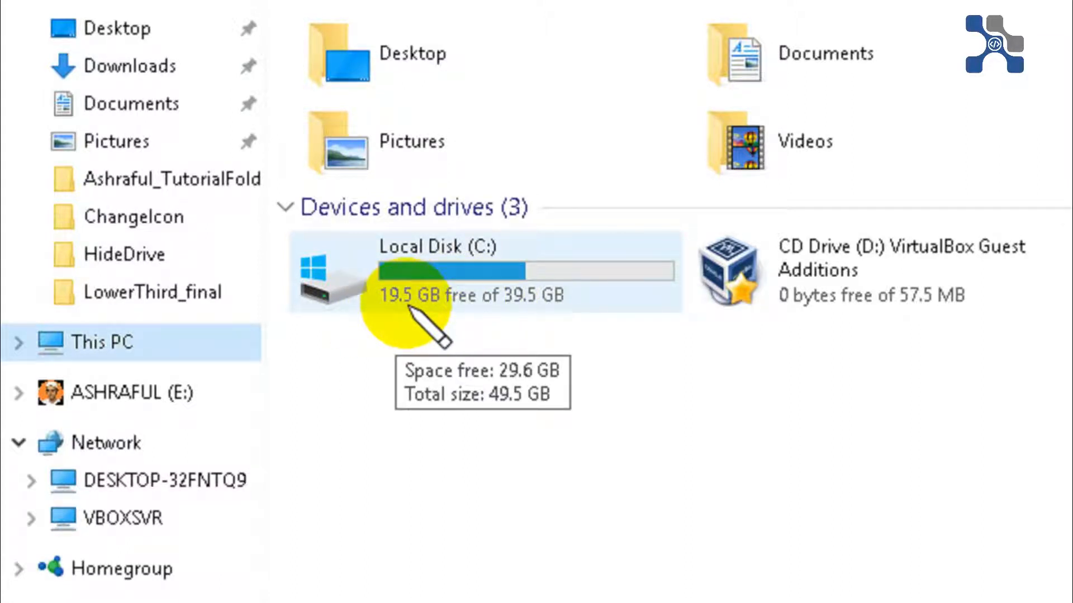
{"action": "right_click", "coordinate": [639, 371]}
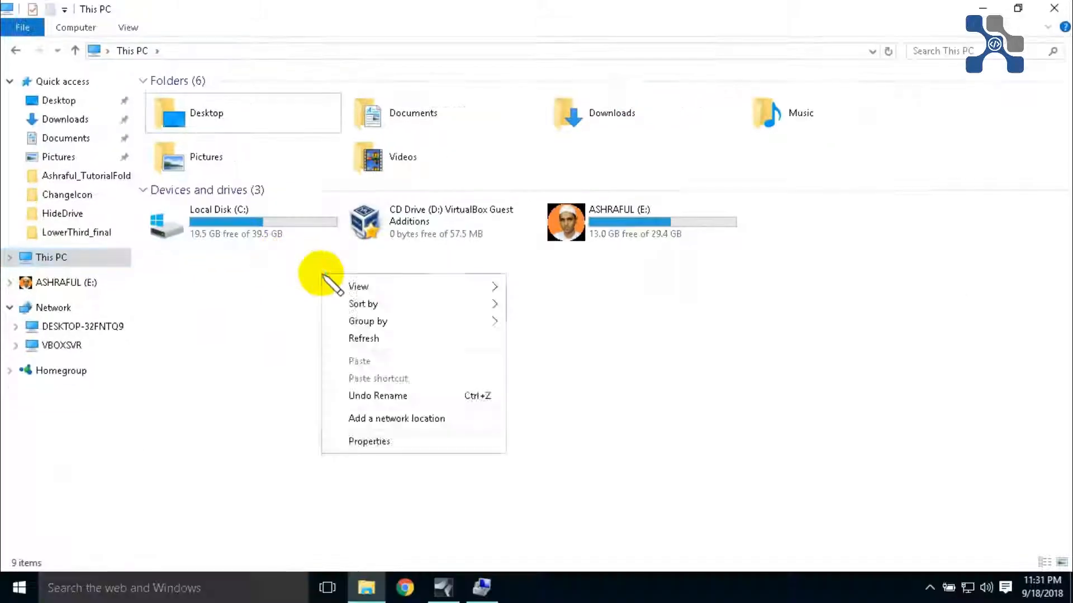
{"action": "left_click", "coordinate": [382, 339]}
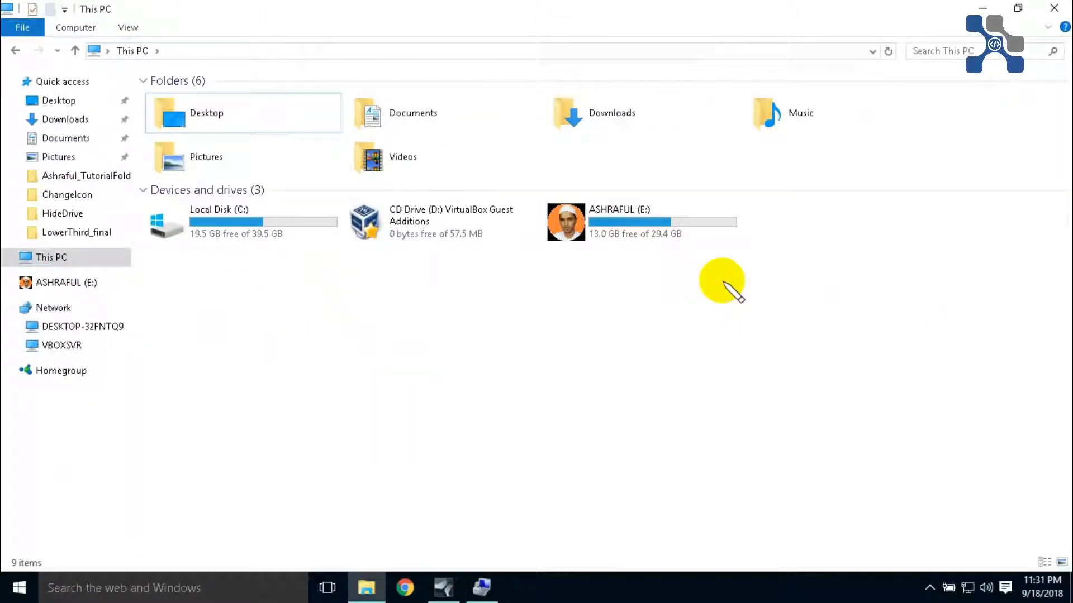
- Compare the unallocated space on Disk 0 in Disk Management with the drives listed in File Explorer
{"action": "left_click", "coordinate": [482, 587]}
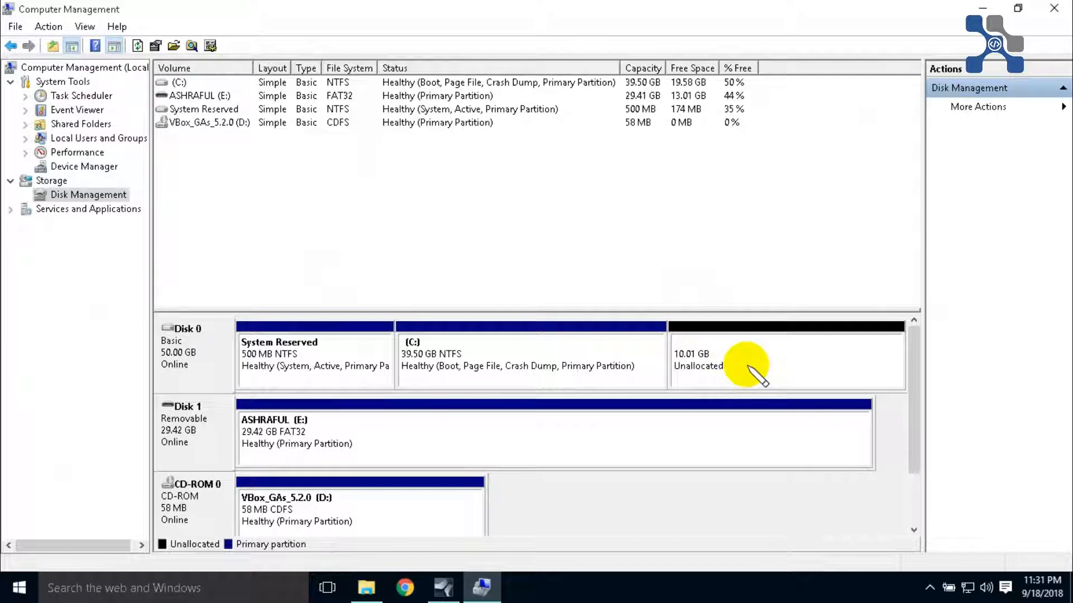
{"action": "left_click", "coordinate": [369, 584]}
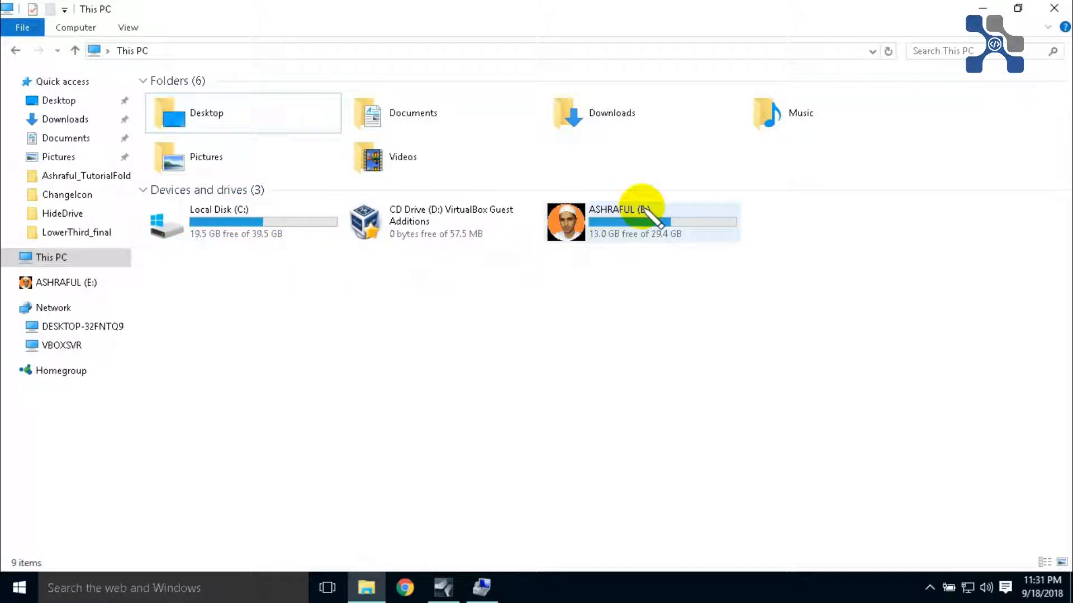
{"action": "left_click", "coordinate": [489, 589]}
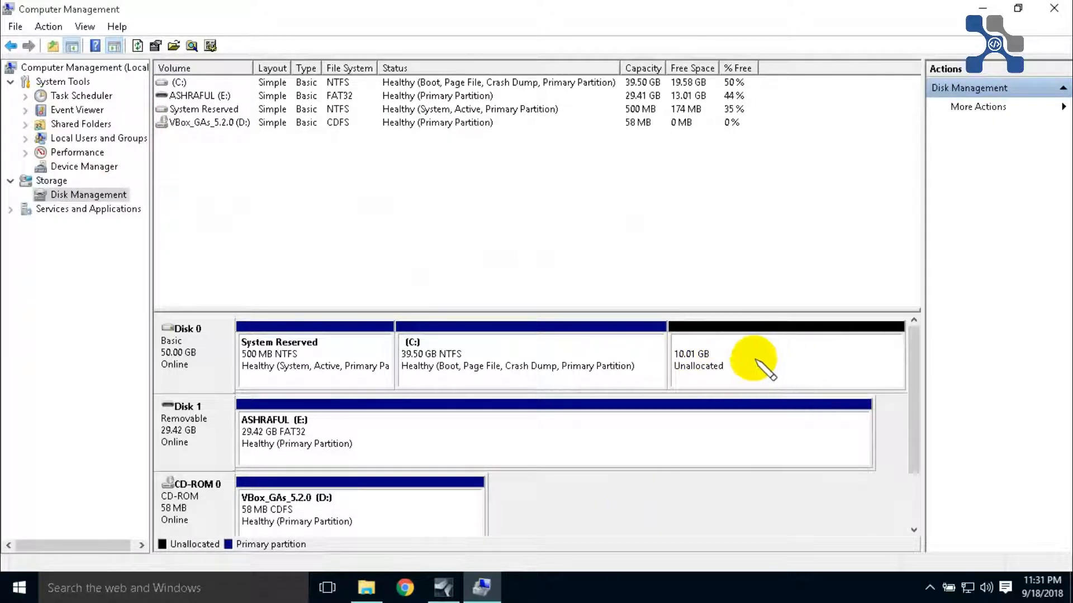
- Start a new simple volume in the unallocated space on Disk 0 and accept a size of 10245 MB
{"action": "right_click", "coordinate": [724, 361]}
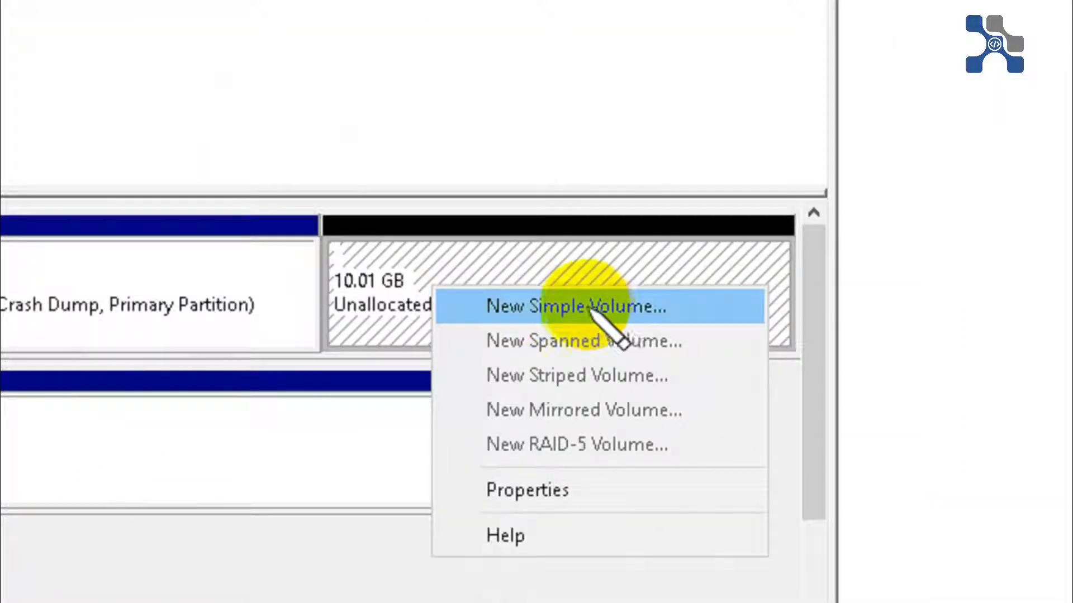
{"action": "left_click", "coordinate": [590, 307]}
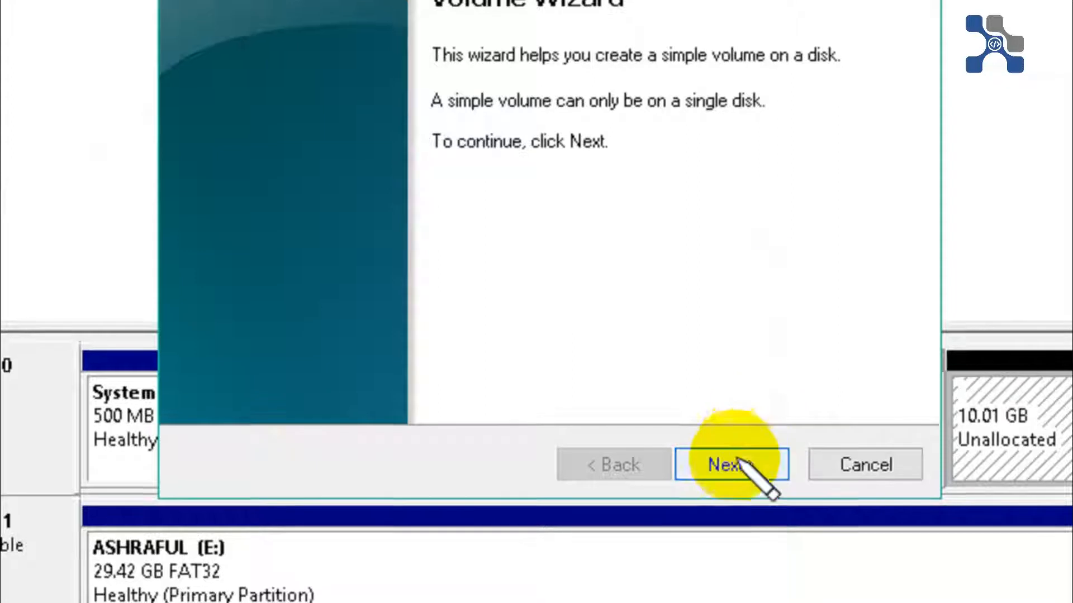
{"action": "left_click", "coordinate": [835, 493]}
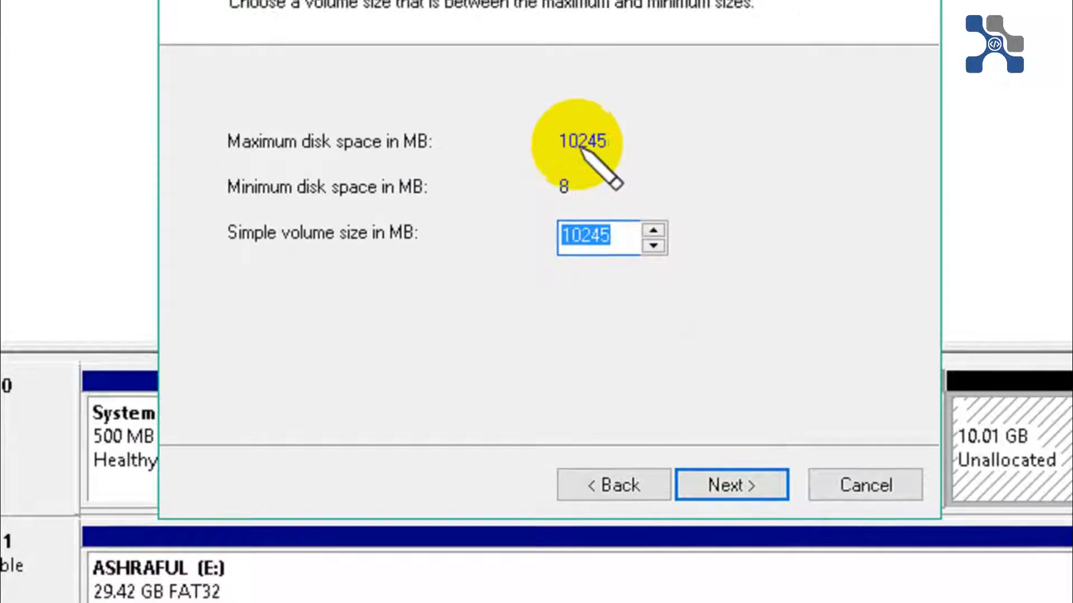
{"action": "left_click", "coordinate": [741, 482]}
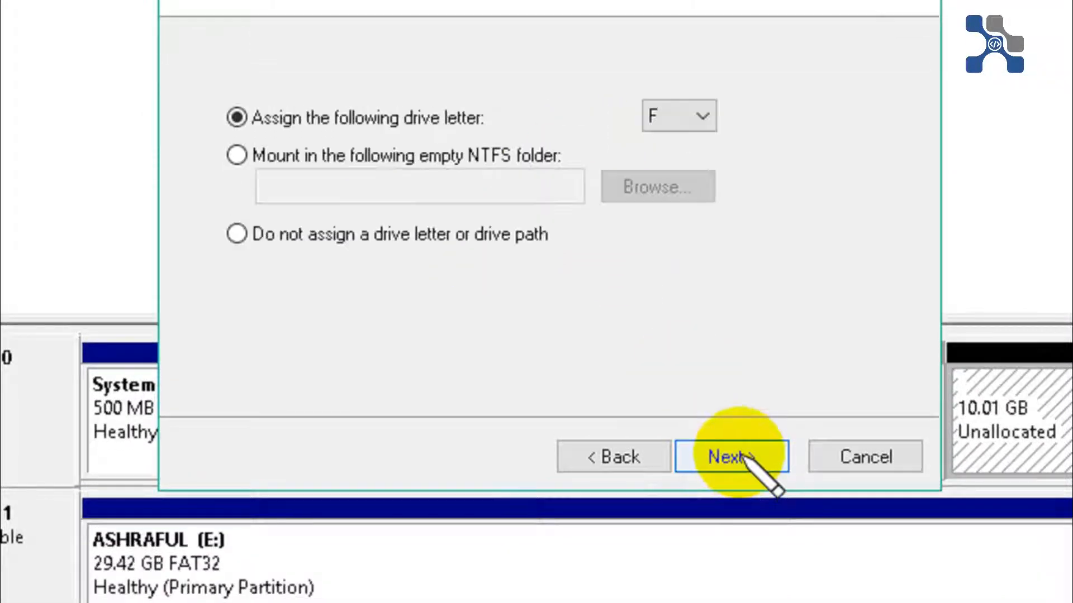
- Review the available drive letters, keep F for the new volume, and continue to the format settings
{"action": "left_click", "coordinate": [701, 118]}
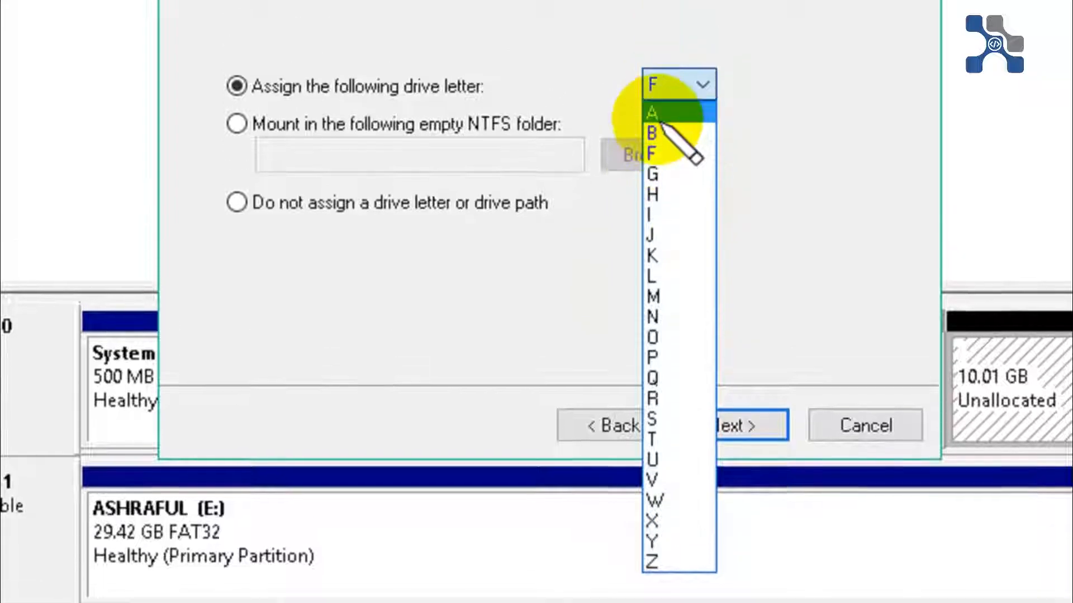
{"action": "left_click", "coordinate": [683, 189]}
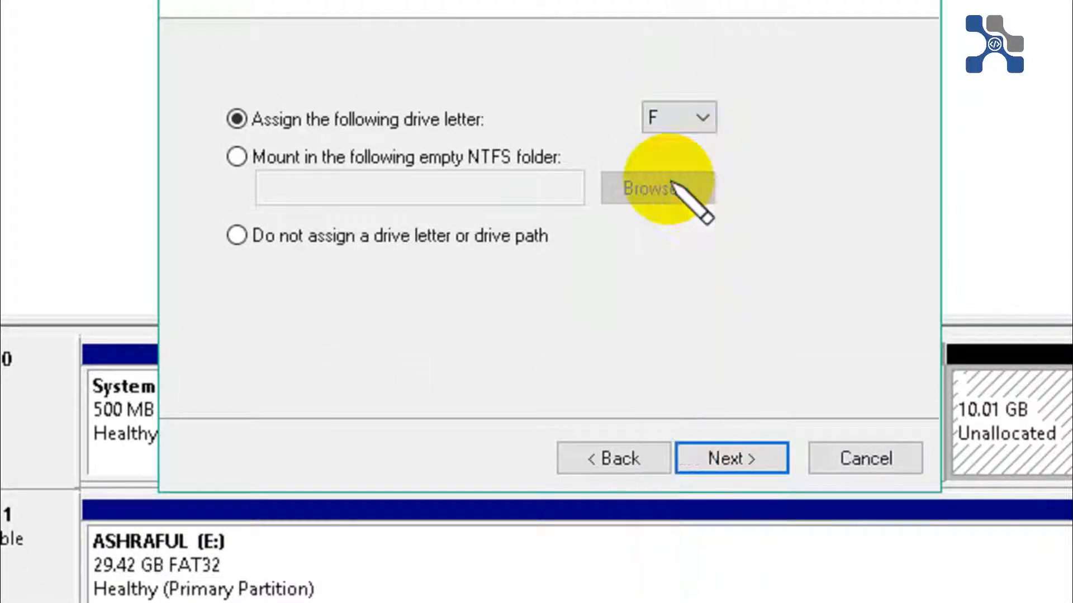
{"action": "left_click", "coordinate": [726, 457]}
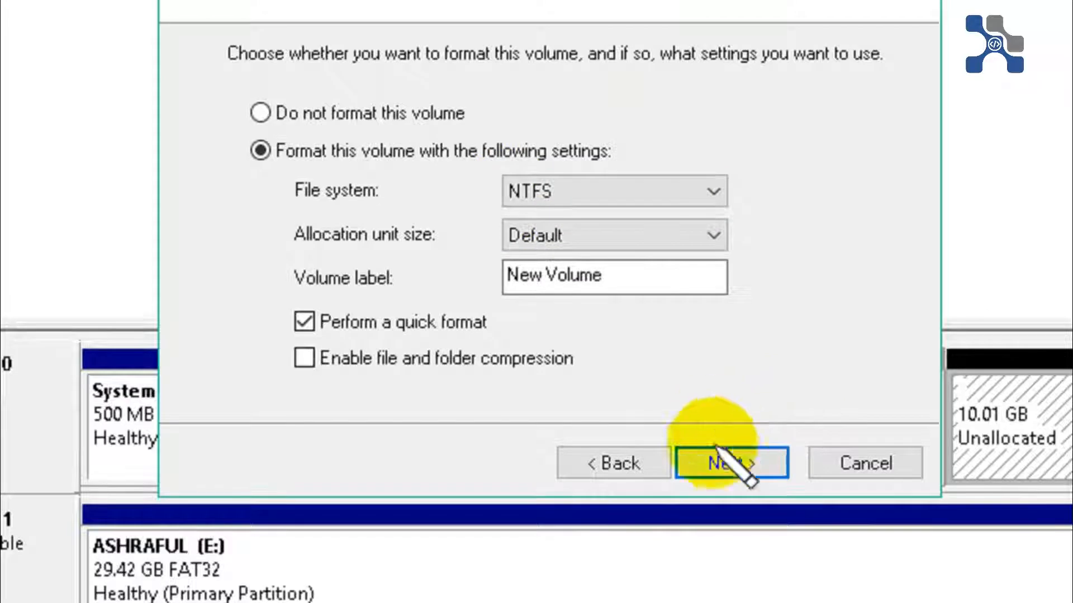
- Keep NTFS, the default allocation unit size, the label New Volume and quick format, and finish creating the simple volume
{"action": "left_click_drag", "start_coordinate": [655, 264], "coordinate": [451, 279]}
{"action": "left_click", "coordinate": [743, 457]}
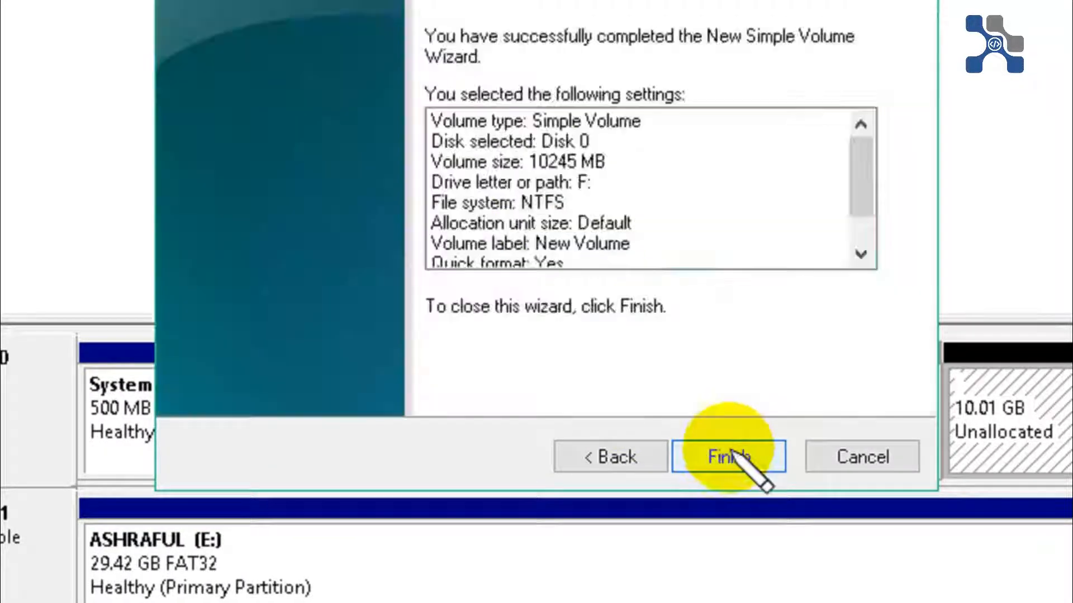
{"action": "left_click", "coordinate": [733, 454]}
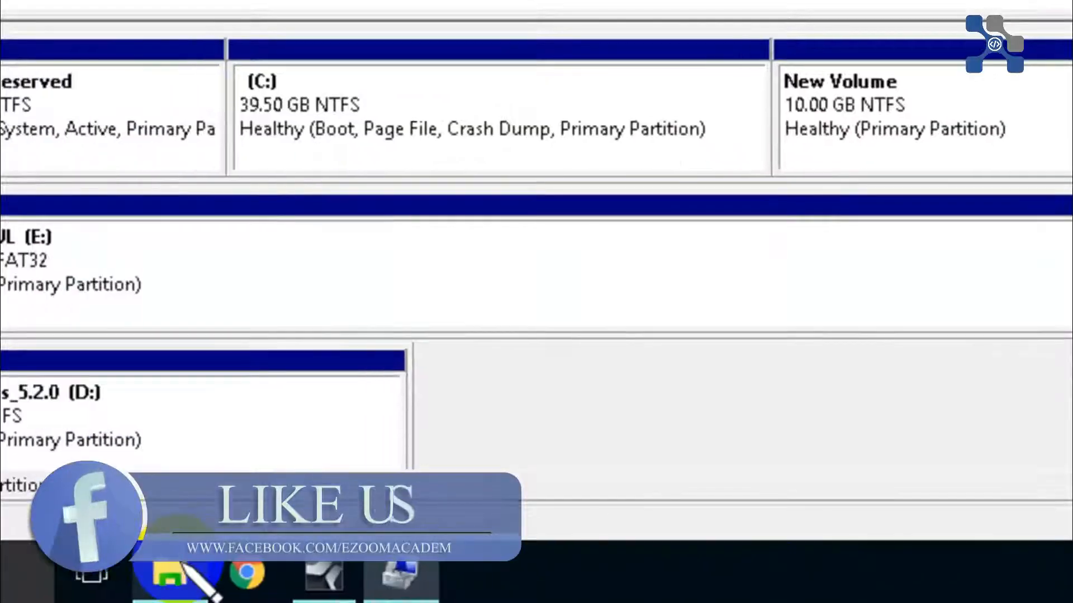
- Switch to File Explorer, check drive F's capacity under This PC, refresh the view, and look inside the drive before returning
{"action": "left_click", "coordinate": [168, 574]}
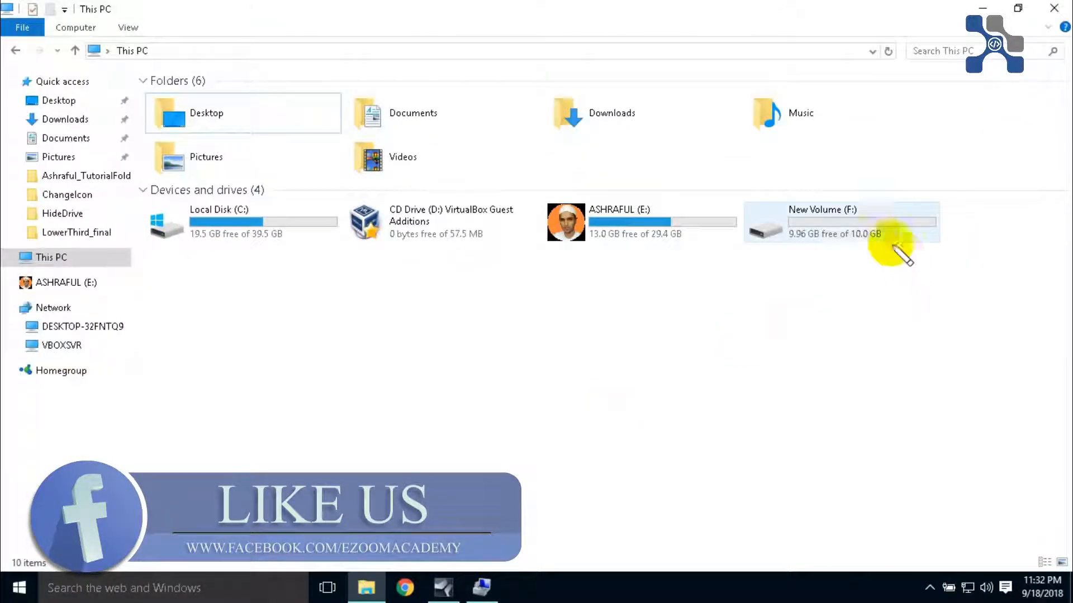
{"action": "left_click", "coordinate": [892, 245]}
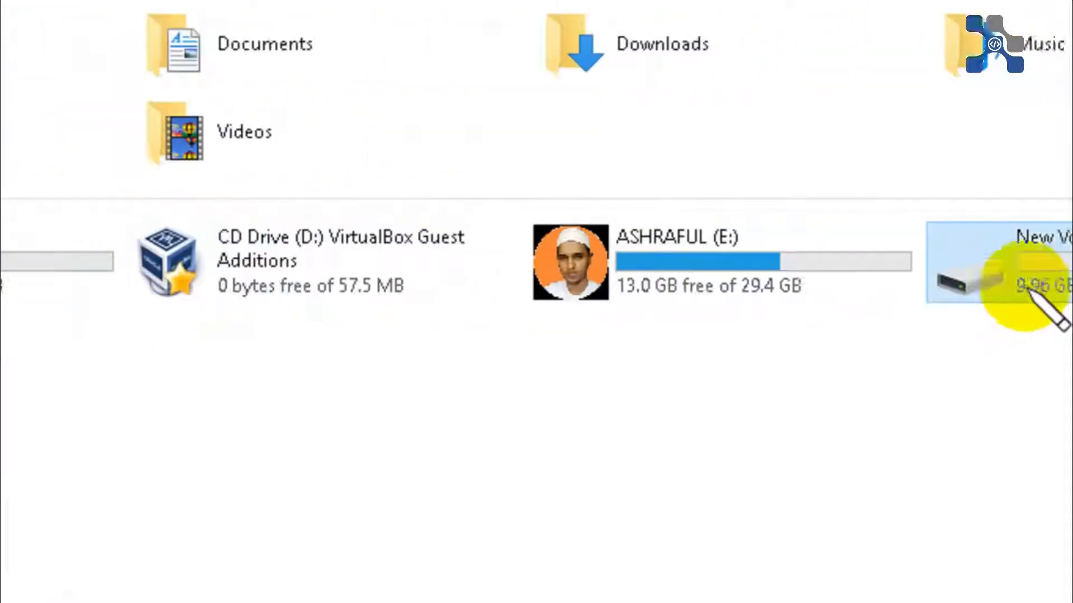
{"action": "mouse_move", "coordinate": [740, 297]}
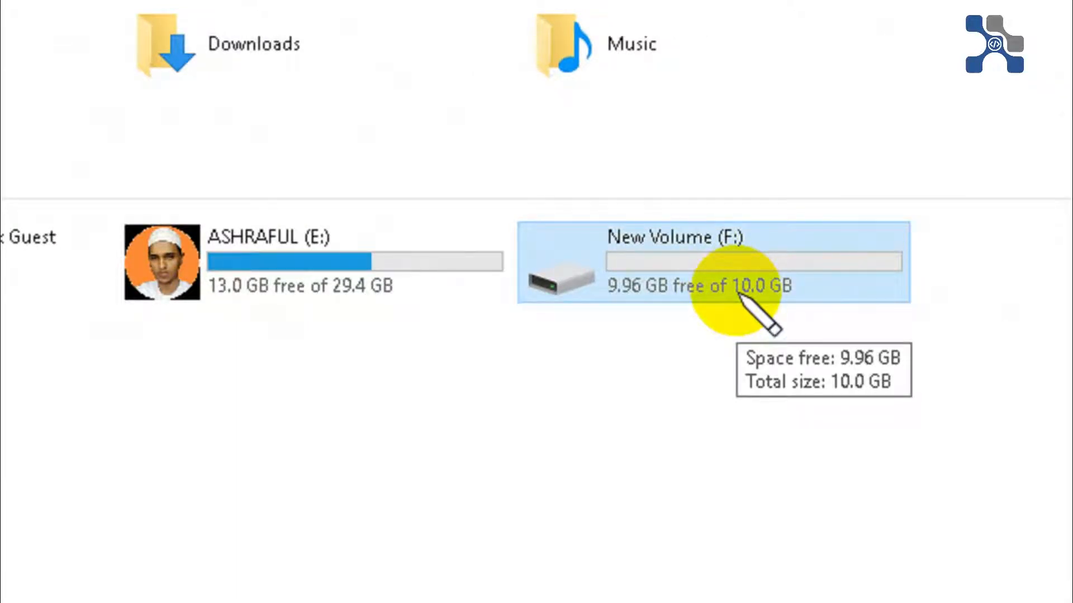
{"action": "right_click", "coordinate": [485, 400]}
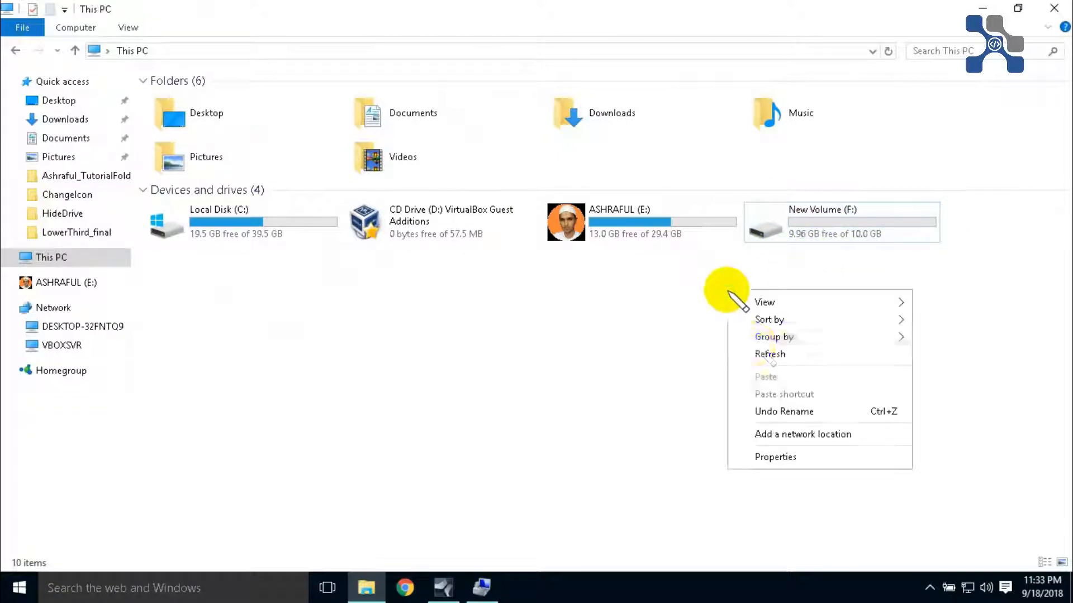
{"action": "left_click", "coordinate": [758, 354]}
{"action": "double_click", "coordinate": [778, 223]}
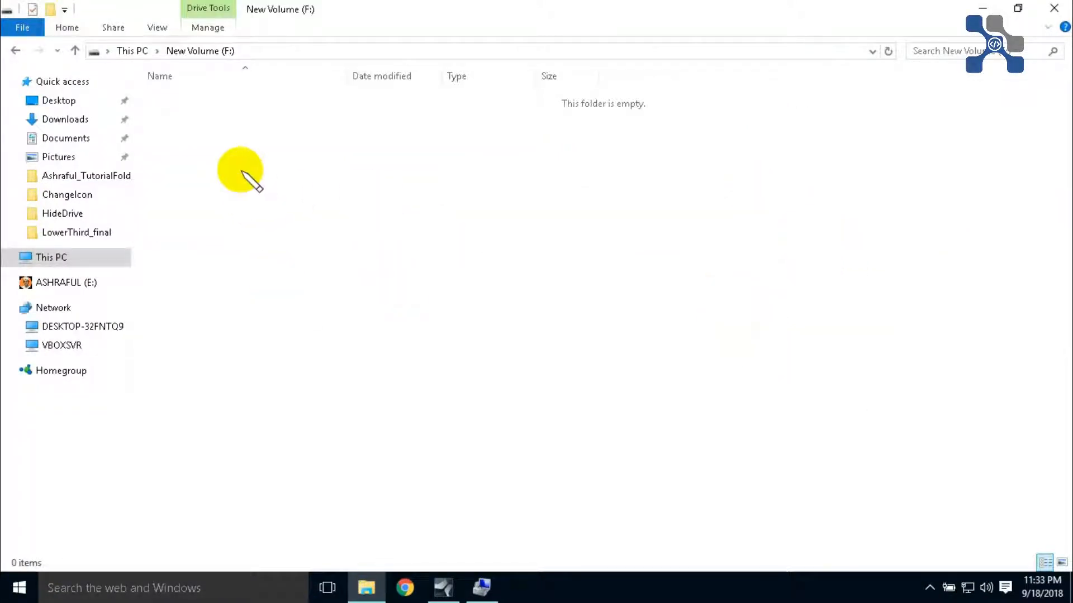
{"action": "left_click", "coordinate": [130, 51]}
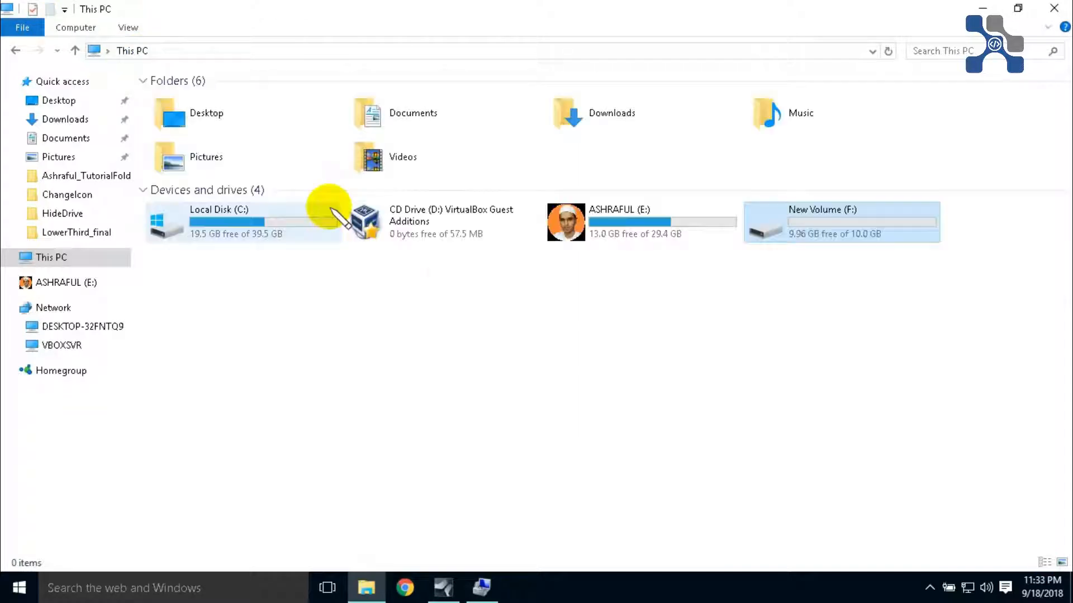
- Compare the capacity and free space of Local Disk (C:) and New Volume (F:), looking inside drive F once more
{"action": "left_click", "coordinate": [219, 238]}
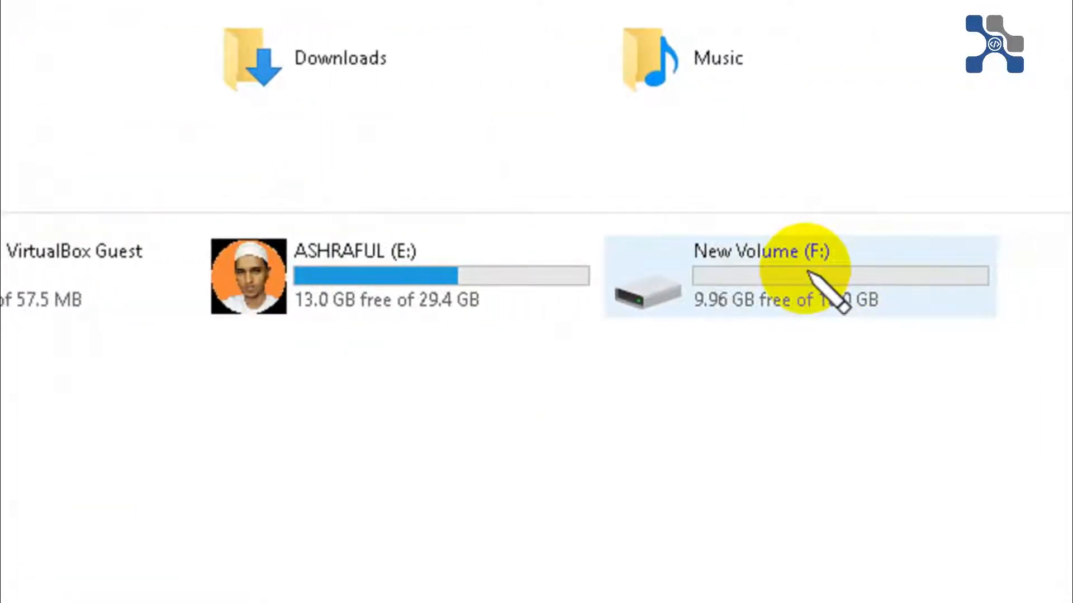
{"action": "mouse_move", "coordinate": [809, 273]}
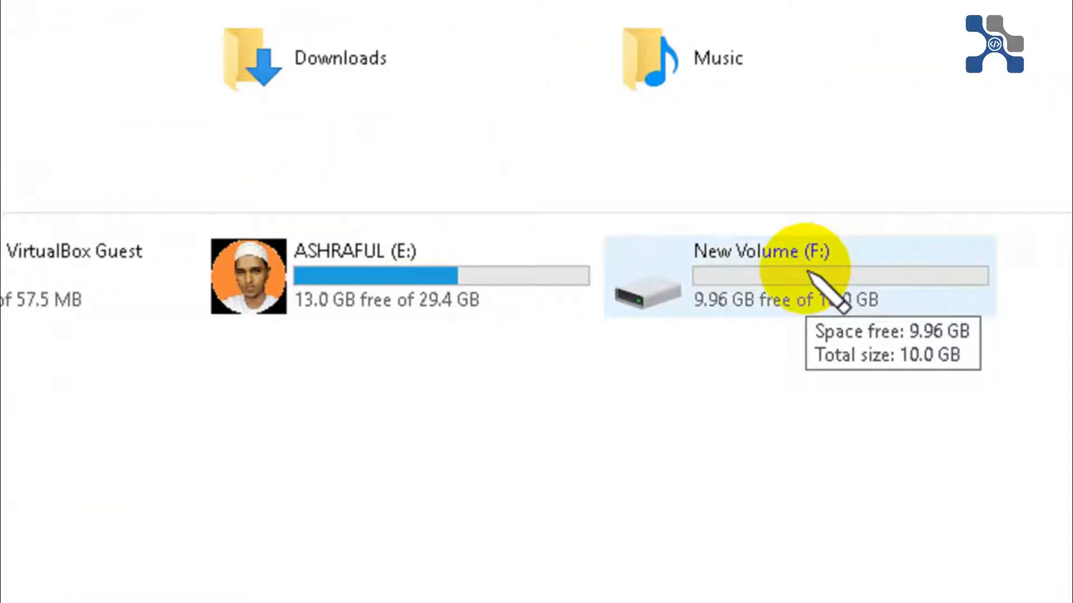
{"action": "double_click", "coordinate": [771, 280]}
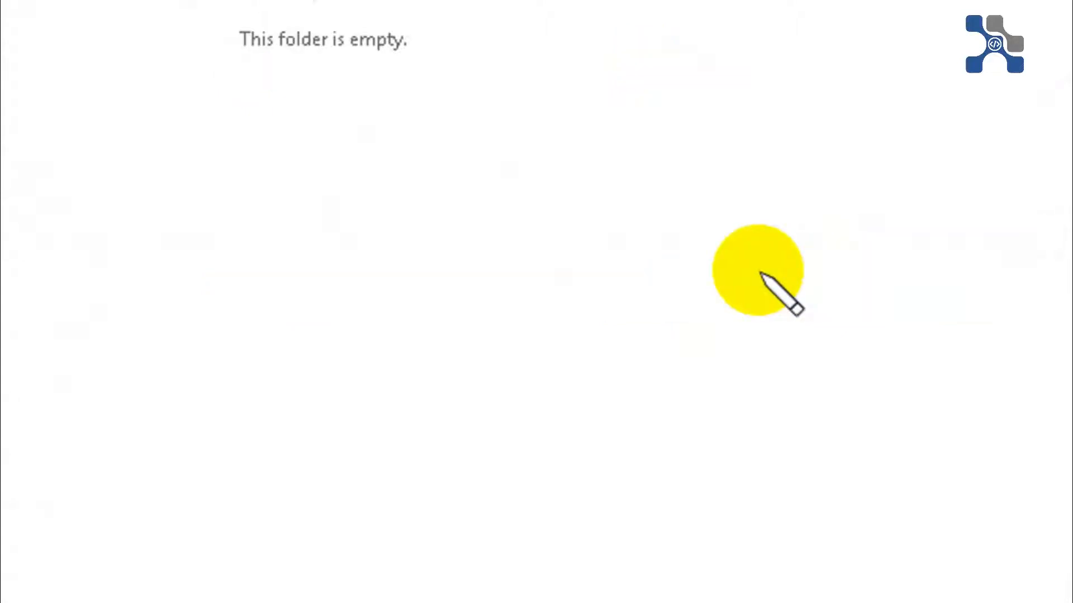
{"action": "left_click", "coordinate": [120, 50]}
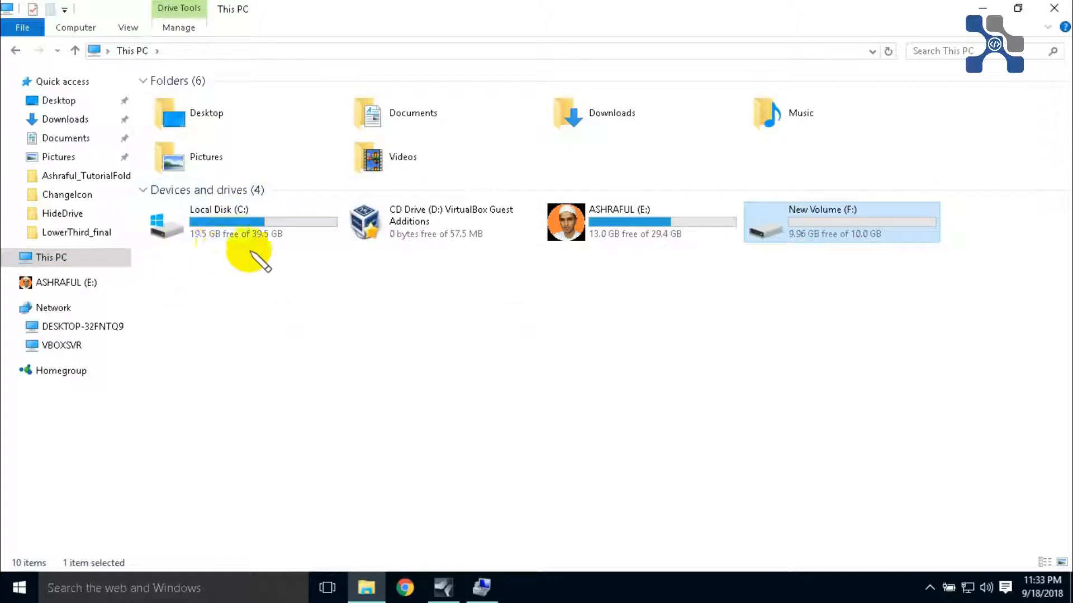
{"action": "left_click", "coordinate": [250, 218]}
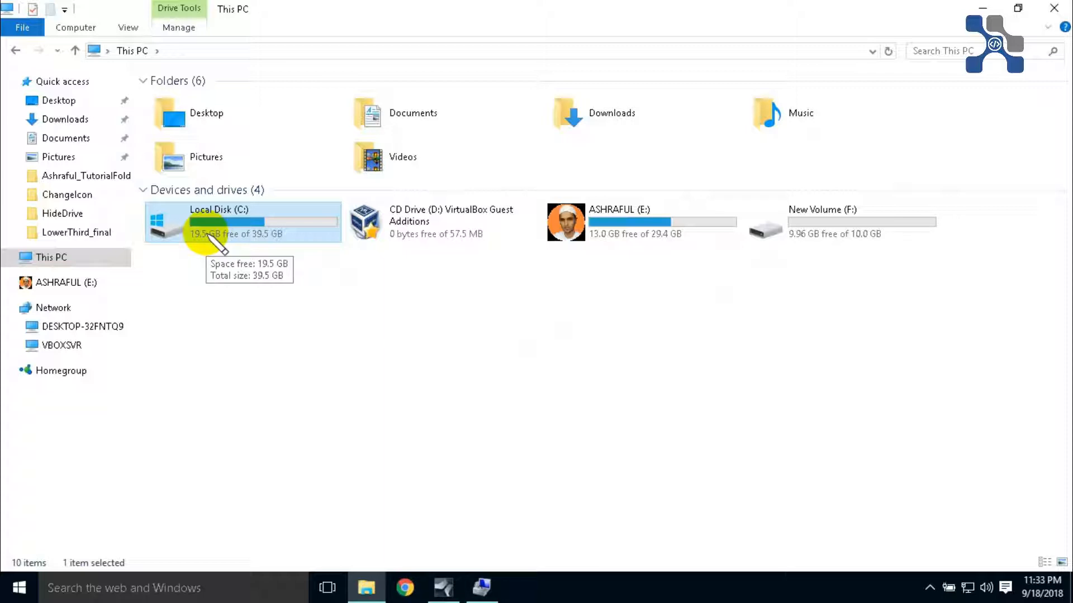
{"action": "left_click", "coordinate": [876, 225]}
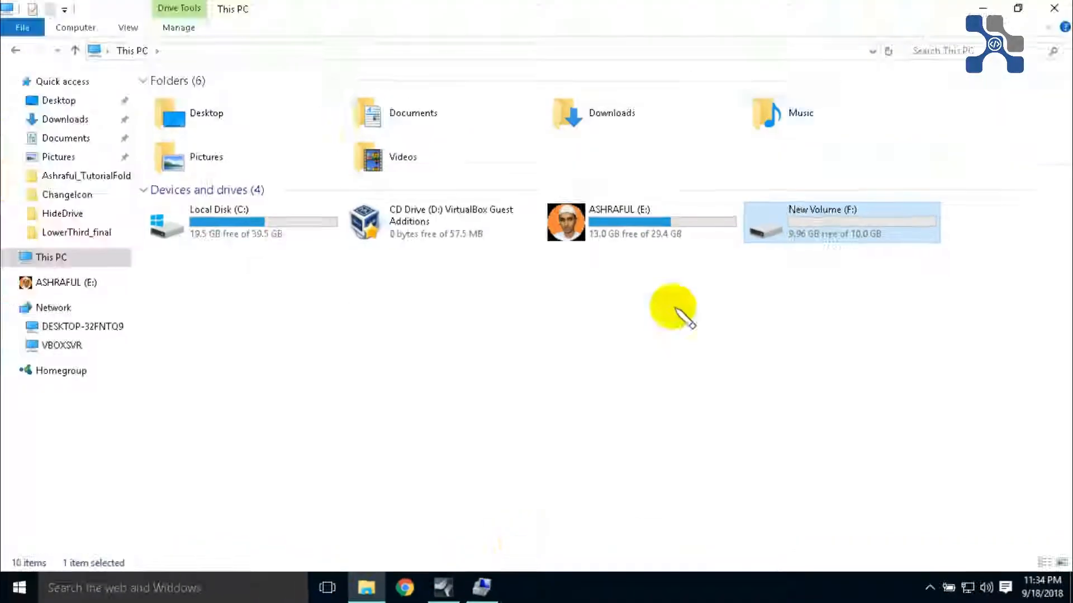
- Minimize the open windows, find the Manage command for This PC on the desktop, and return to Disk Management
{"action": "left_click", "coordinate": [983, 7]}
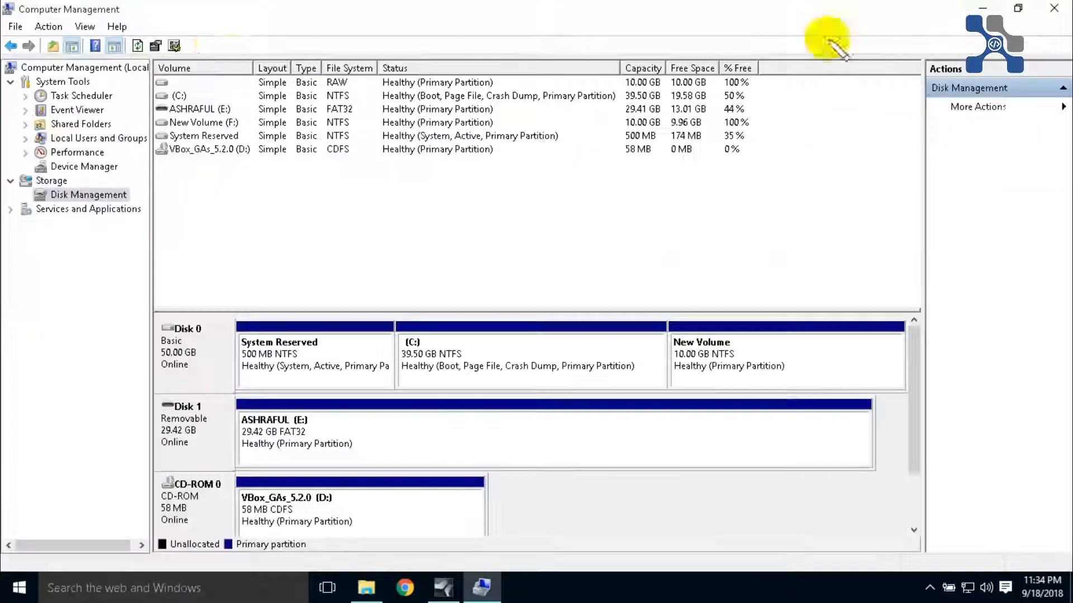
{"action": "left_click", "coordinate": [986, 8]}
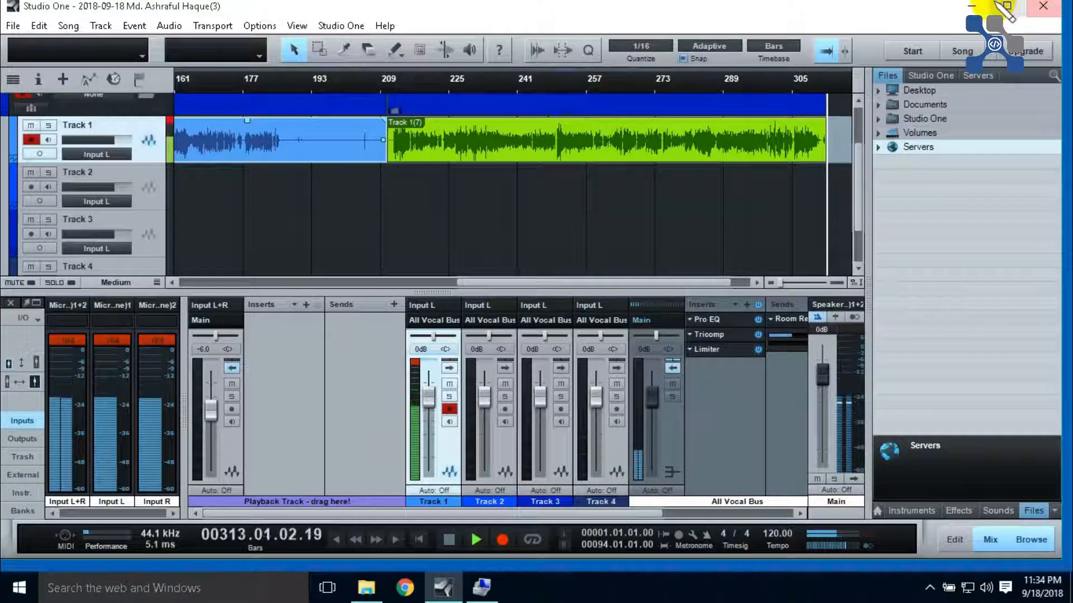
{"action": "left_click", "coordinate": [986, 8]}
{"action": "left_click", "coordinate": [37, 51]}
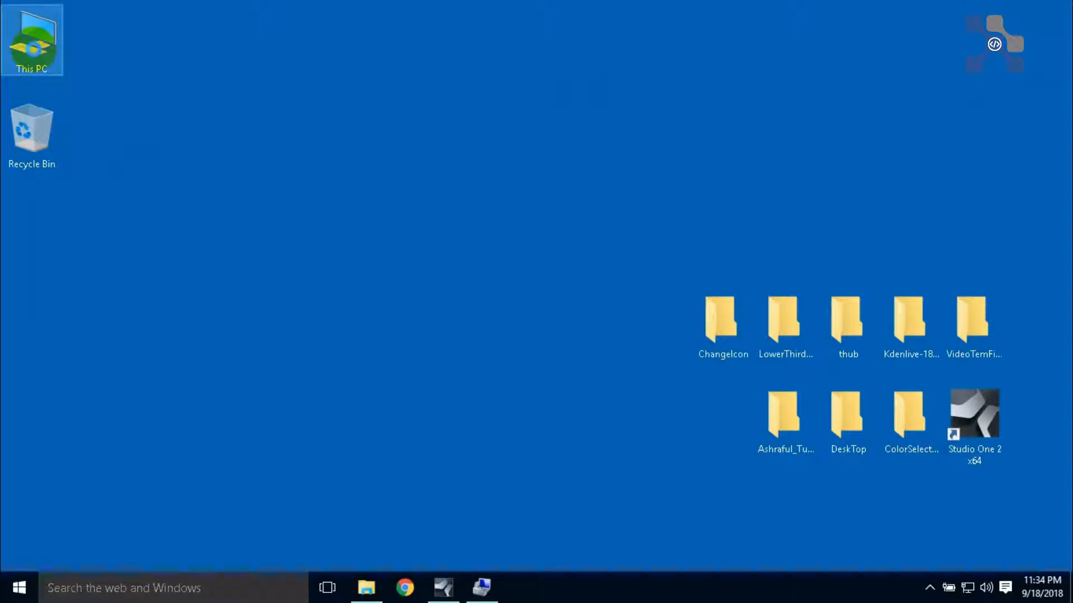
{"action": "right_click", "coordinate": [34, 49]}
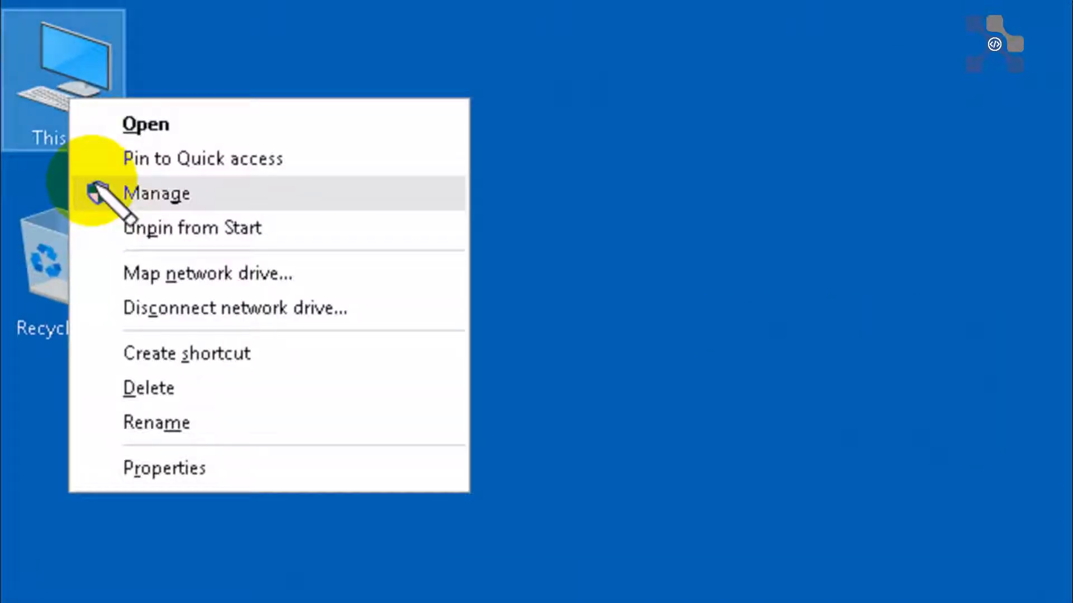
{"action": "left_click", "coordinate": [598, 383]}
{"action": "left_click", "coordinate": [869, 567]}
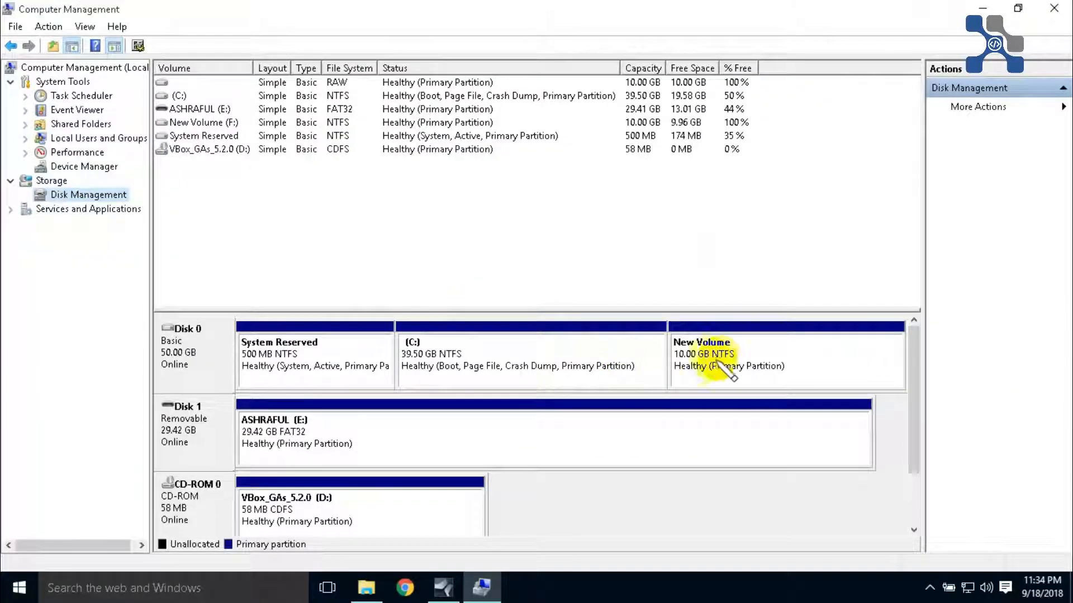
- Delete the New Volume (F:) partition on Disk 0 and accept the erasure of its data
{"action": "left_click", "coordinate": [723, 366]}
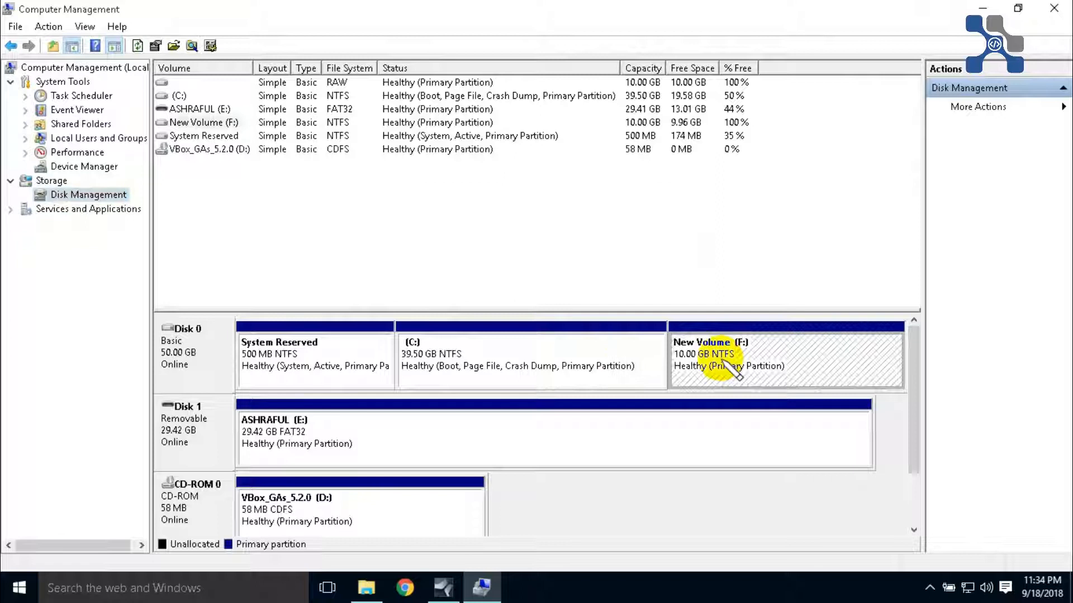
{"action": "right_click", "coordinate": [726, 363]}
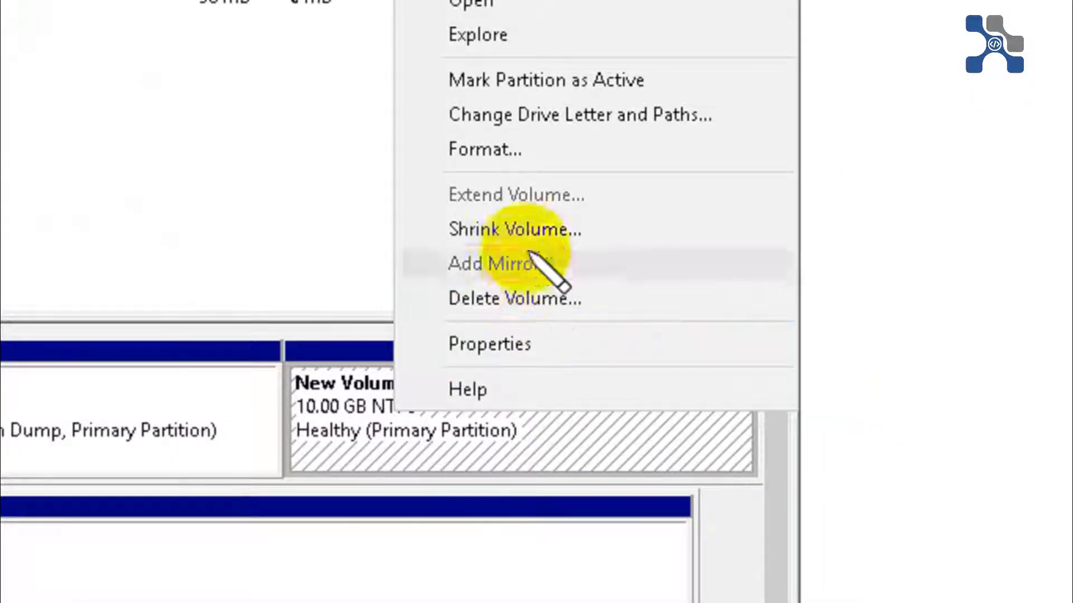
{"action": "left_click", "coordinate": [537, 299]}
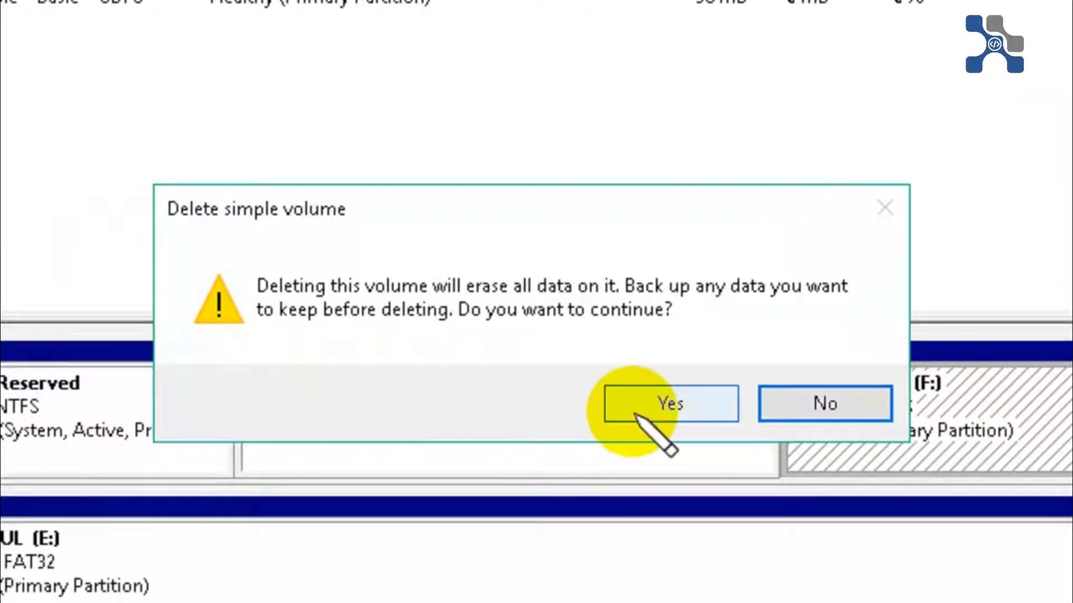
{"action": "left_click", "coordinate": [676, 405]}
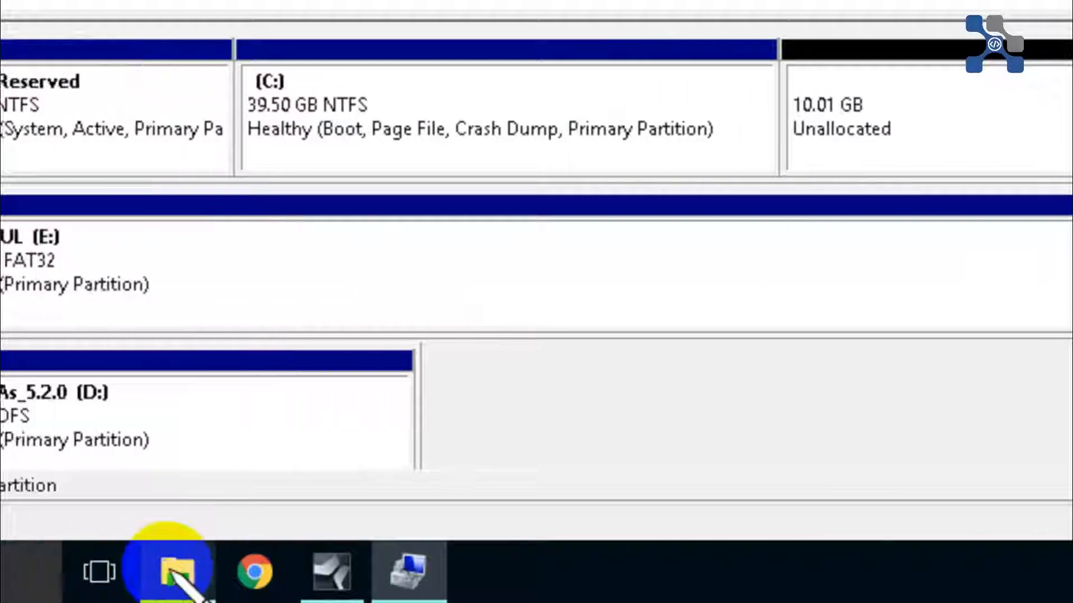
- Refresh This PC in File Explorer and compare the listed drives with the unallocated space on Disk 0 in Disk Management
{"action": "left_click", "coordinate": [170, 573]}
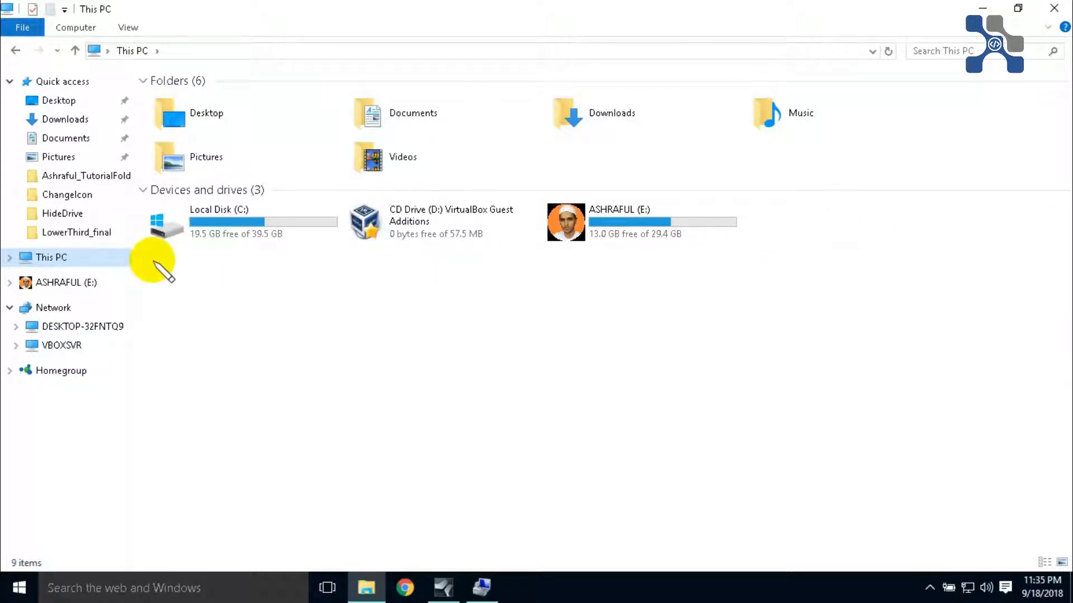
{"action": "right_click", "coordinate": [196, 280]}
{"action": "left_click", "coordinate": [226, 342]}
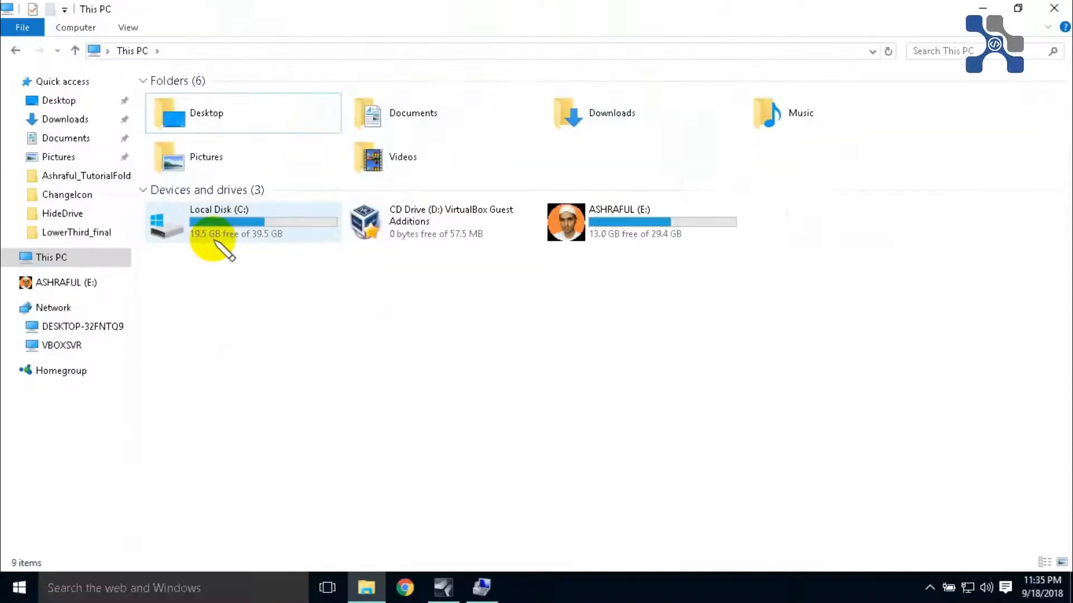
{"action": "left_click", "coordinate": [484, 586]}
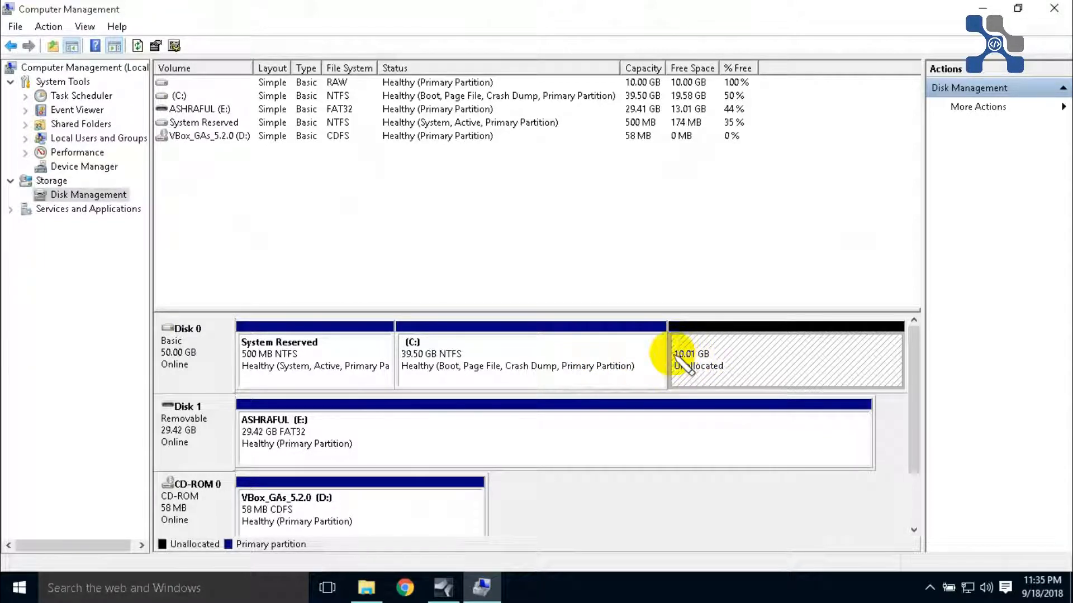
{"action": "left_click", "coordinate": [366, 586]}
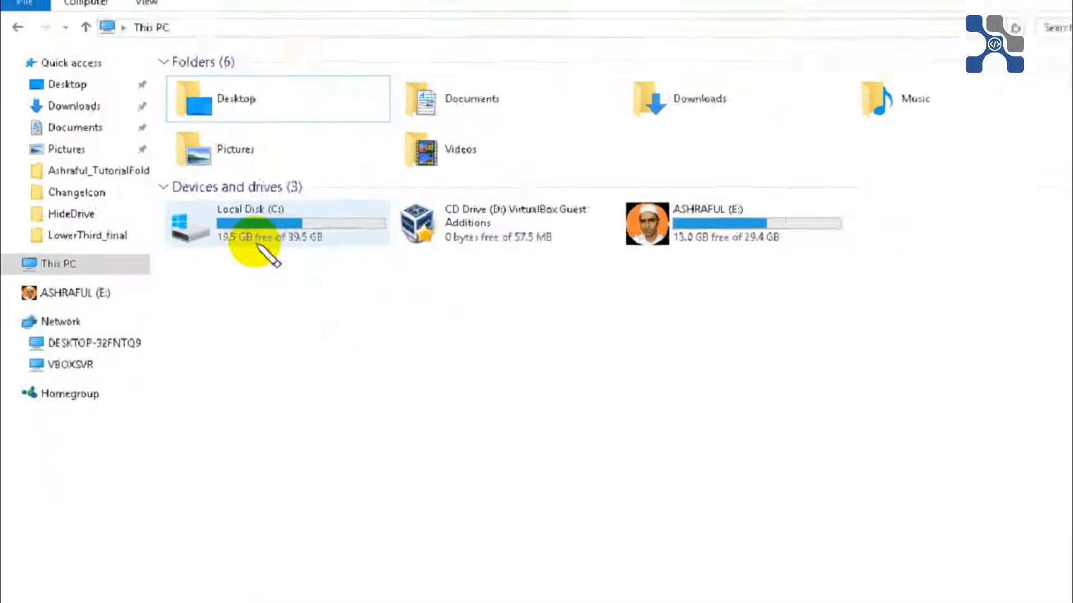
- Switch to Disk Management and extend the C: volume by 10245 MB using the unallocated space on Disk 0
{"action": "left_click", "coordinate": [481, 588]}
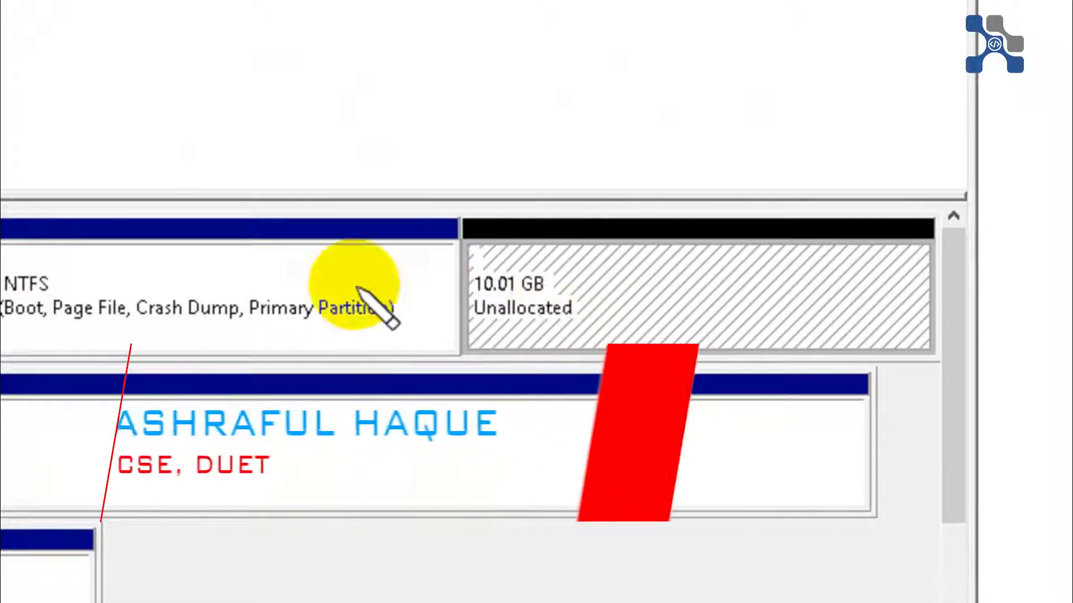
{"action": "right_click", "coordinate": [102, 306]}
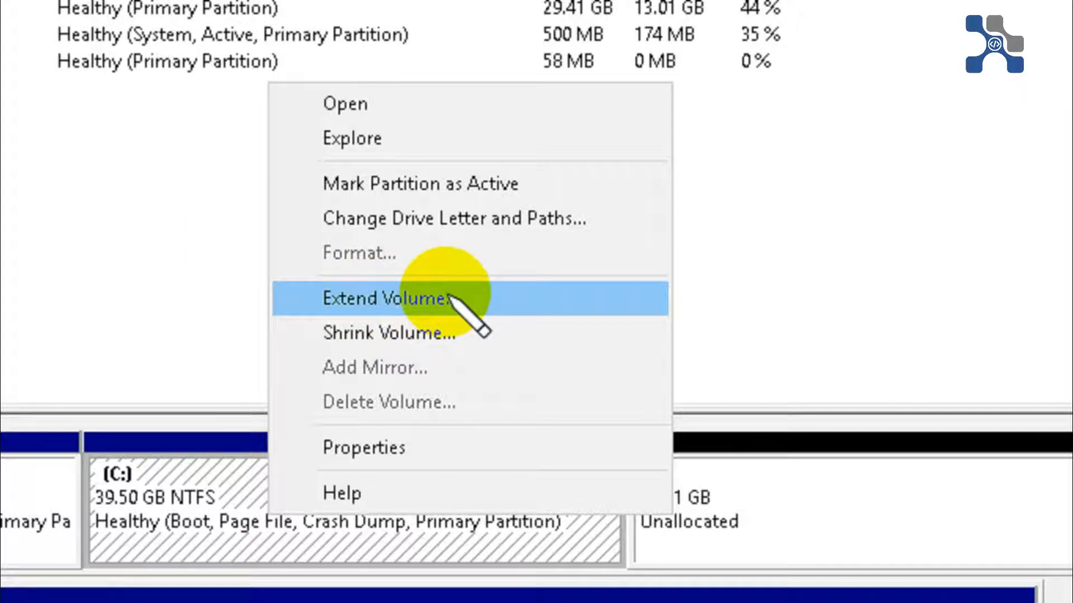
{"action": "left_click", "coordinate": [449, 296]}
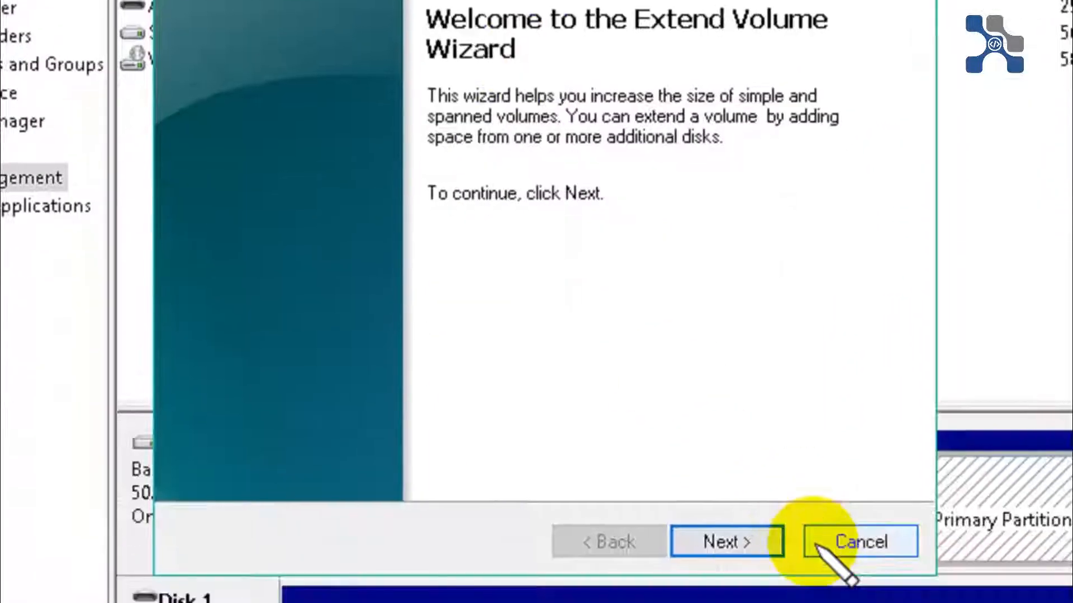
{"action": "left_click", "coordinate": [729, 540]}
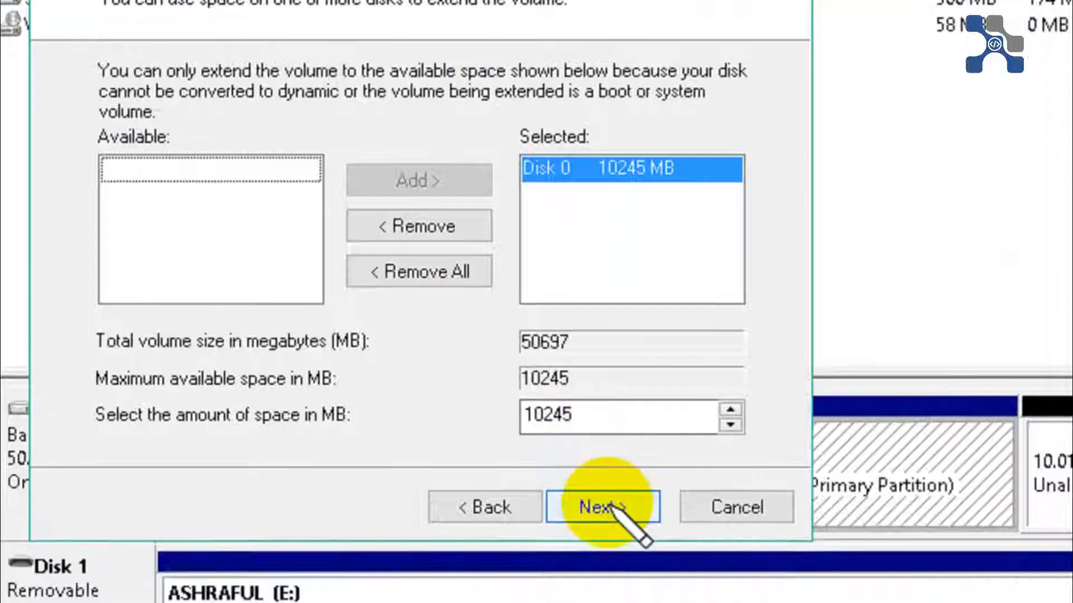
{"action": "left_click", "coordinate": [606, 600]}
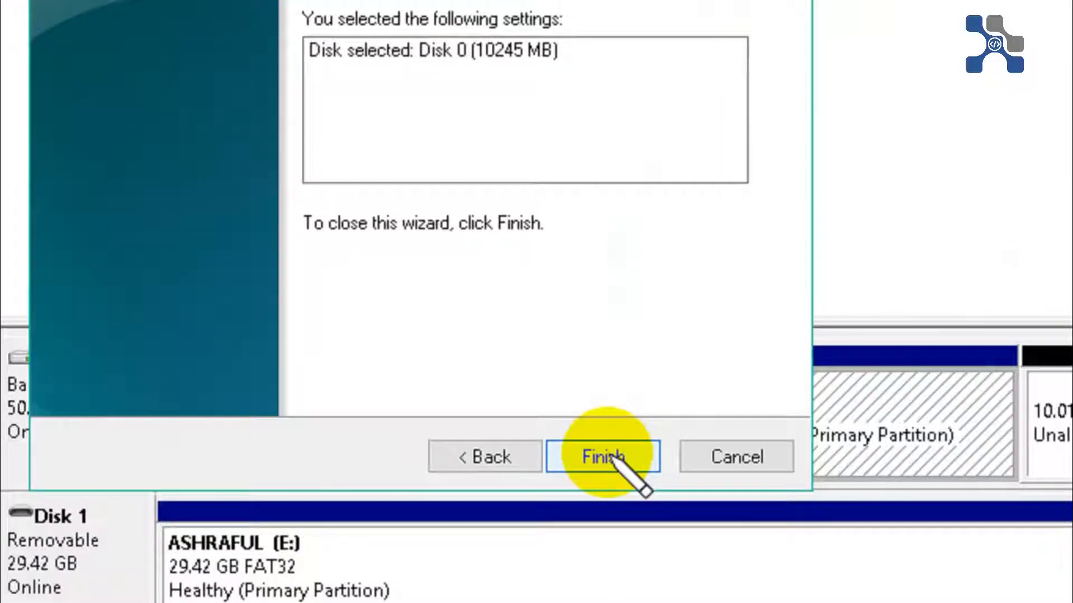
{"action": "left_click", "coordinate": [613, 455]}
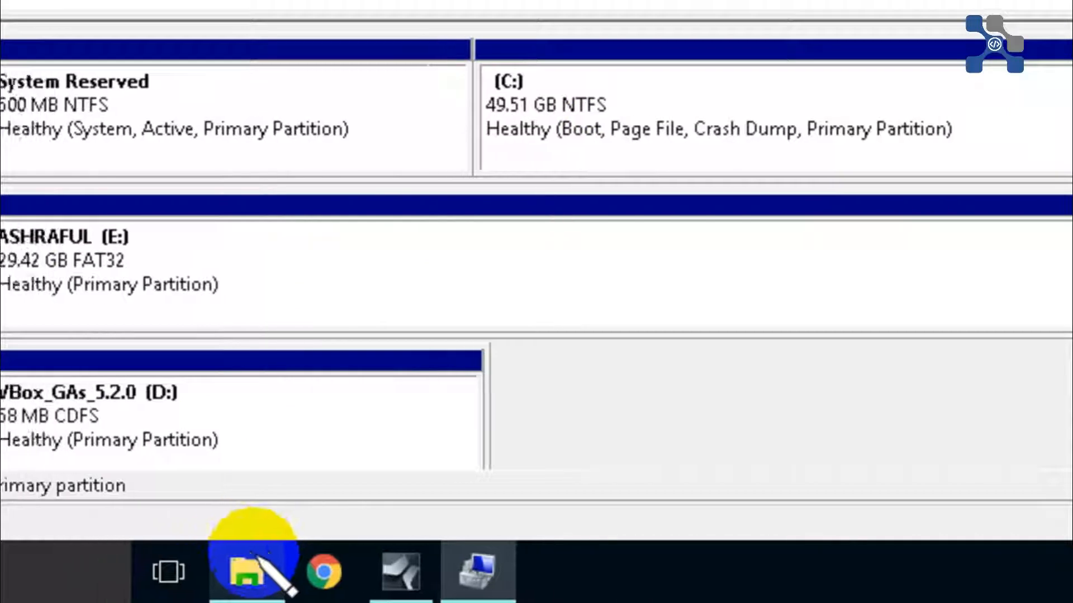
- Check the capacity of Local Disk (C:) in File Explorer after refreshing This PC, and return to Disk Management
{"action": "mouse_move", "coordinate": [269, 550]}
{"action": "left_click", "coordinate": [339, 575]}
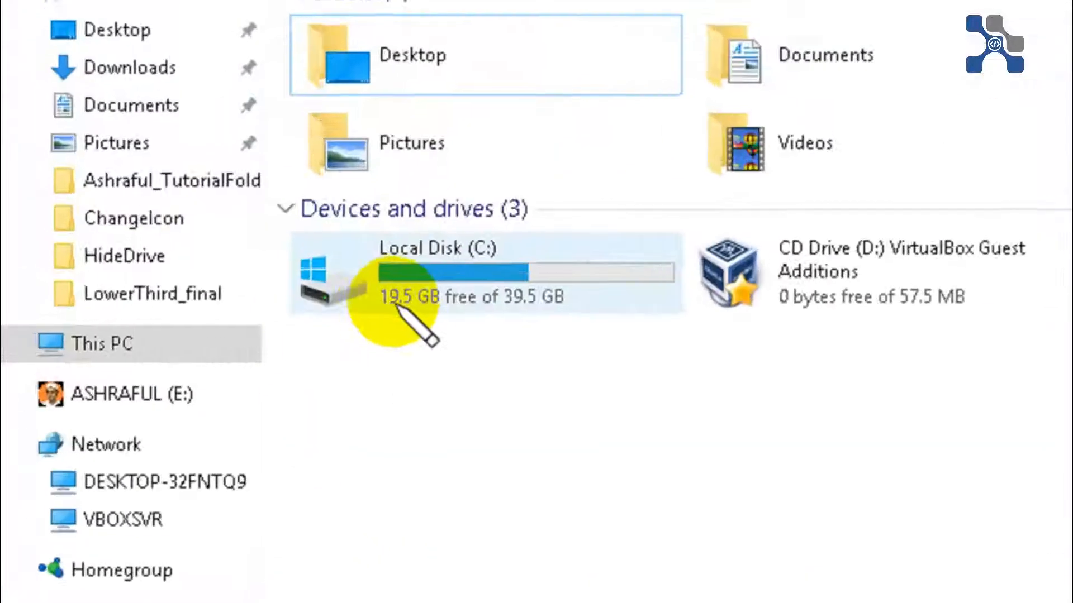
{"action": "right_click", "coordinate": [391, 366]}
{"action": "left_click", "coordinate": [470, 491]}
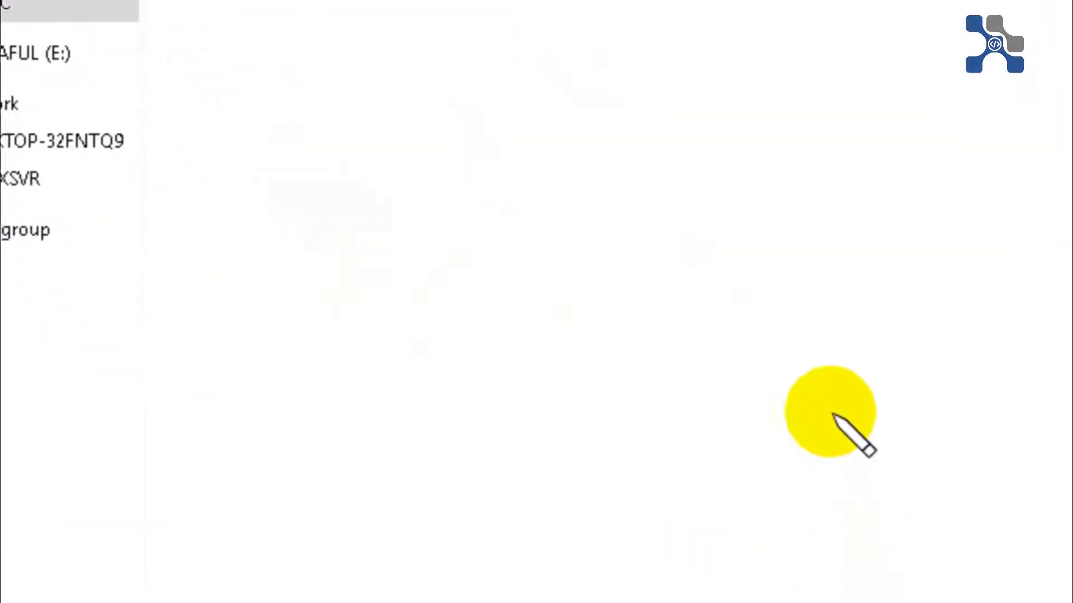
{"action": "left_click", "coordinate": [800, 553]}
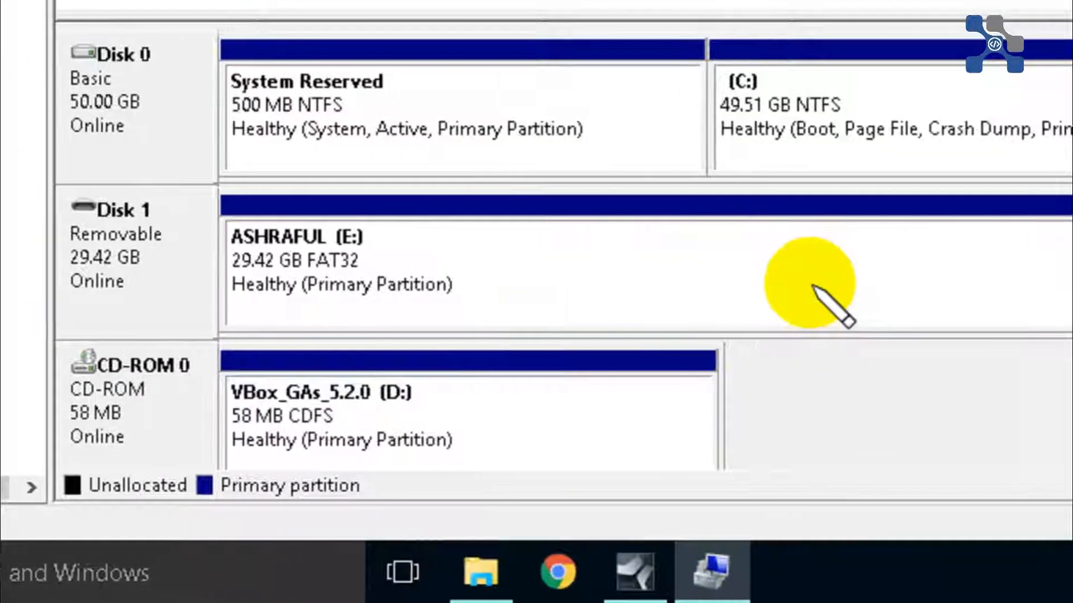